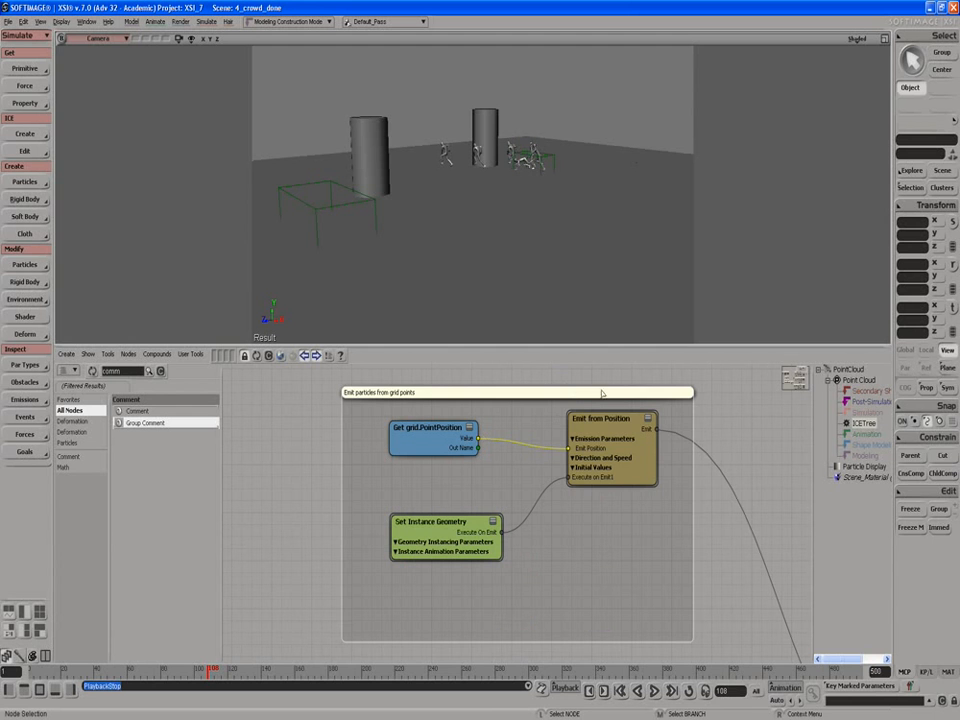
Step: Nudge the Emit from Position node down slightly and switch the camera viewport to wireframe display
drag(590, 418, 590, 429)
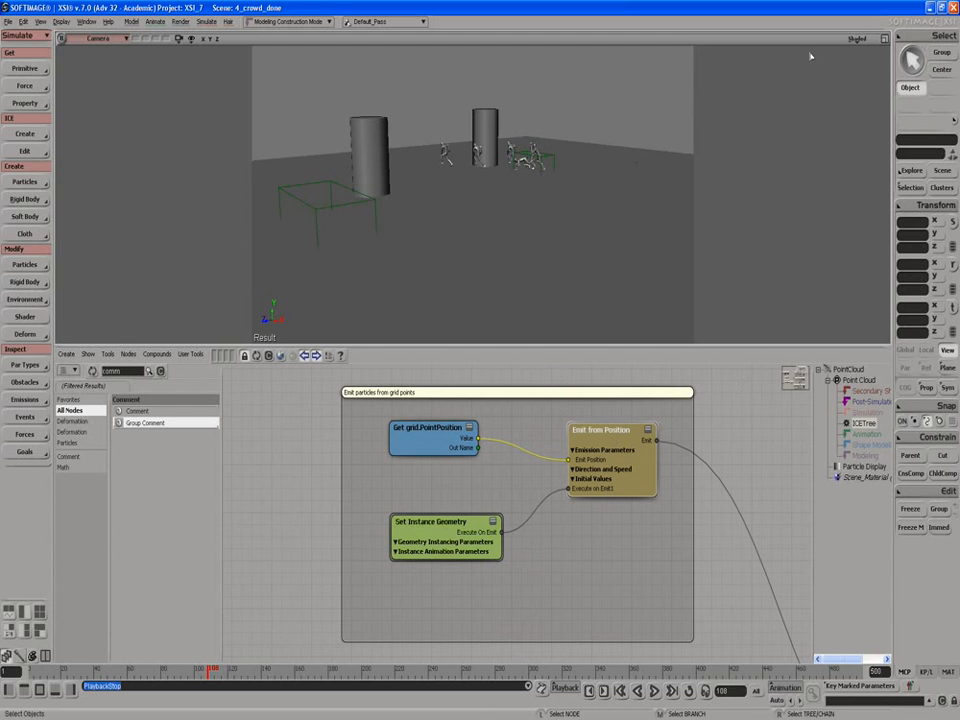
click(857, 39)
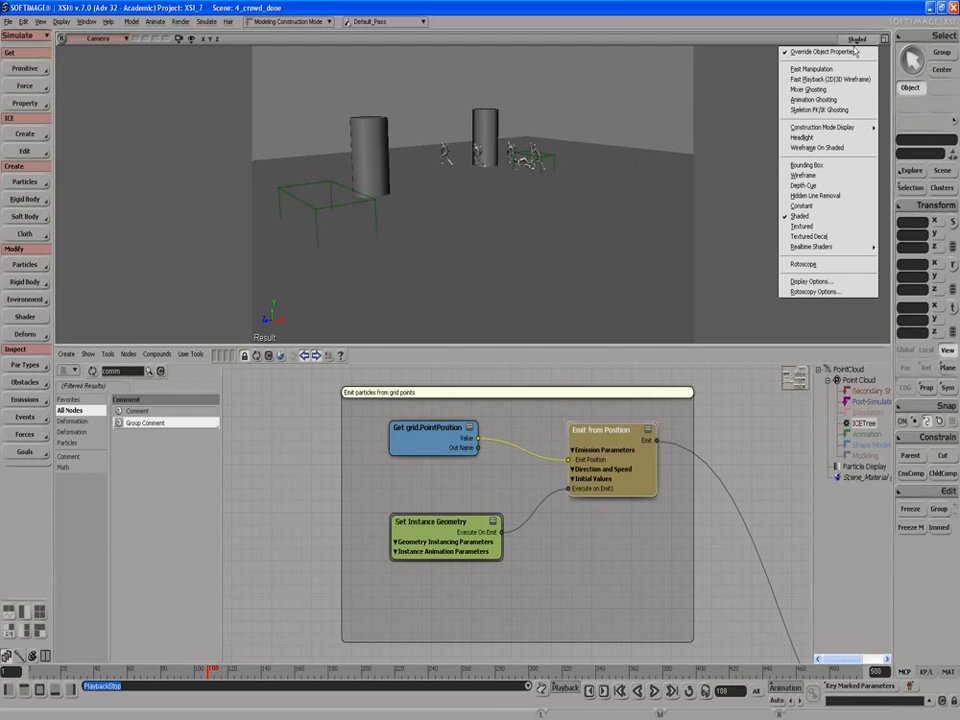
click(810, 177)
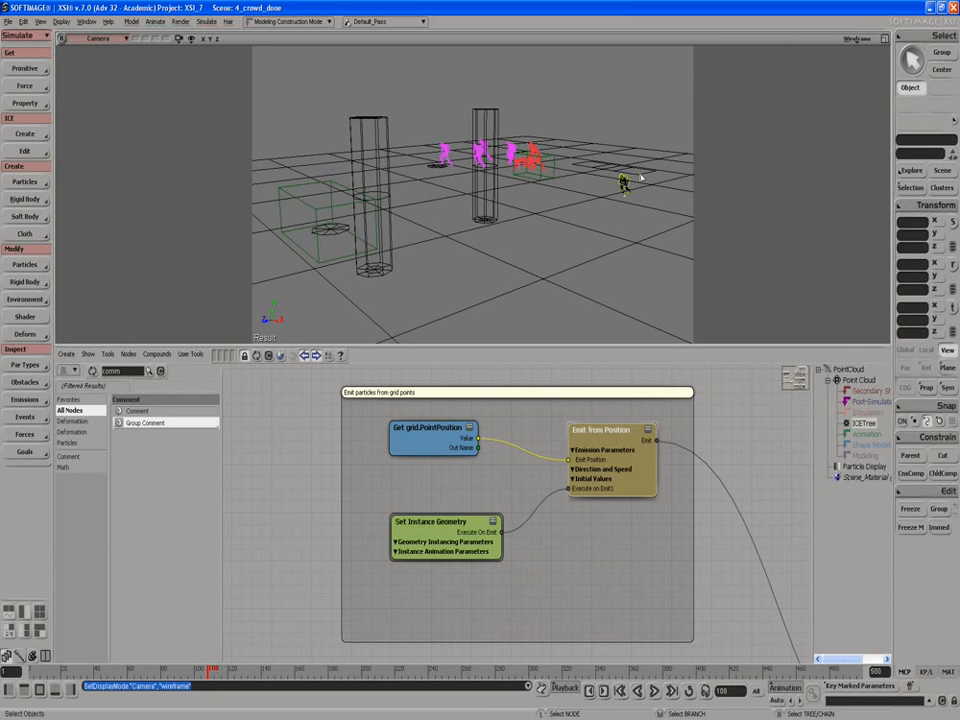
Step: Select the emitter grid and the mocap_rig.Man character in the scene to identify what the emission nodes refer to
click(643, 179)
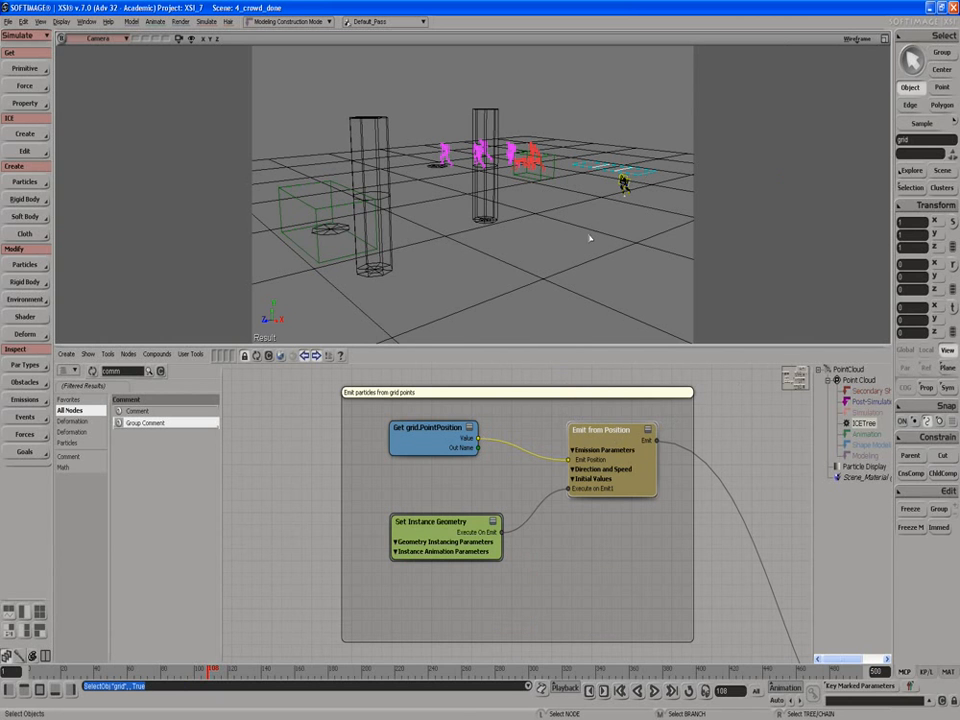
drag(470, 432, 474, 436)
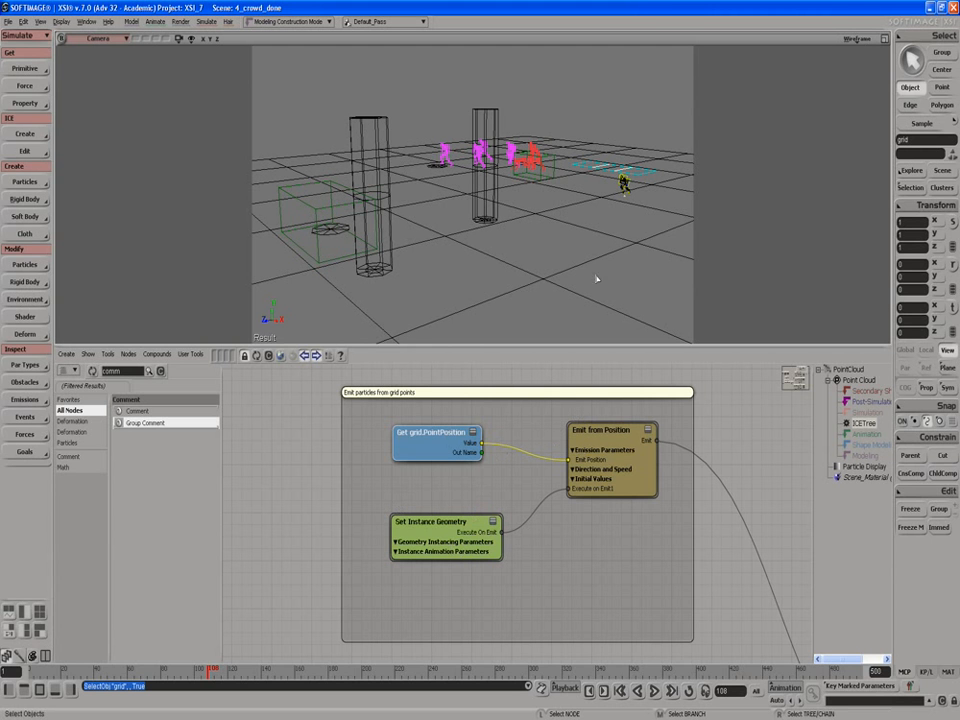
click(622, 183)
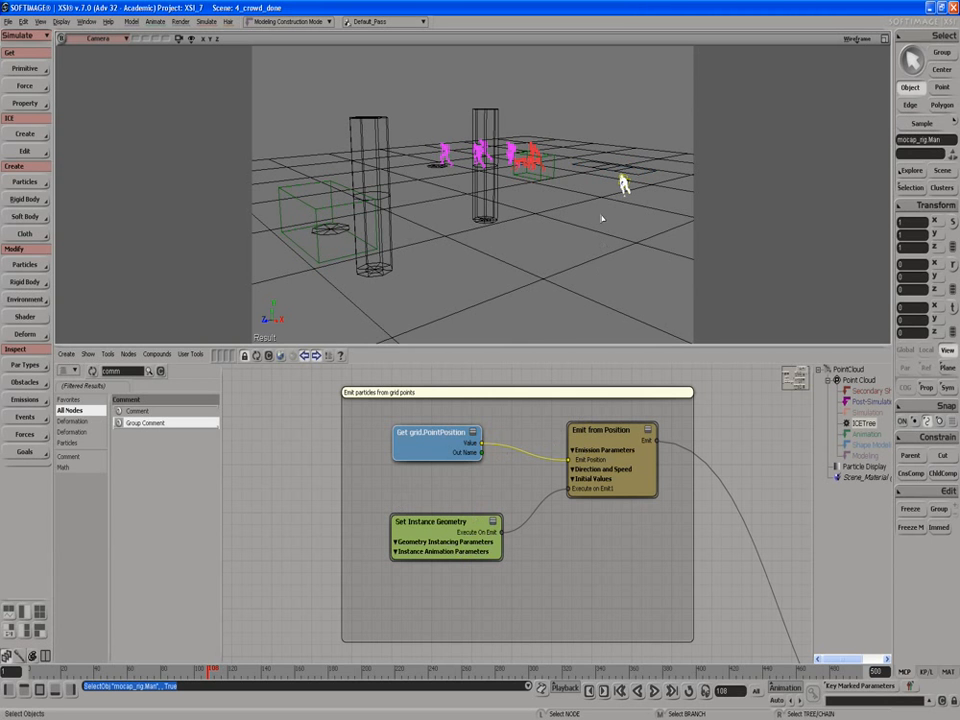
Step: Examine the Walk State group of nodes in the ICE tree below the particle emission group
key(s)
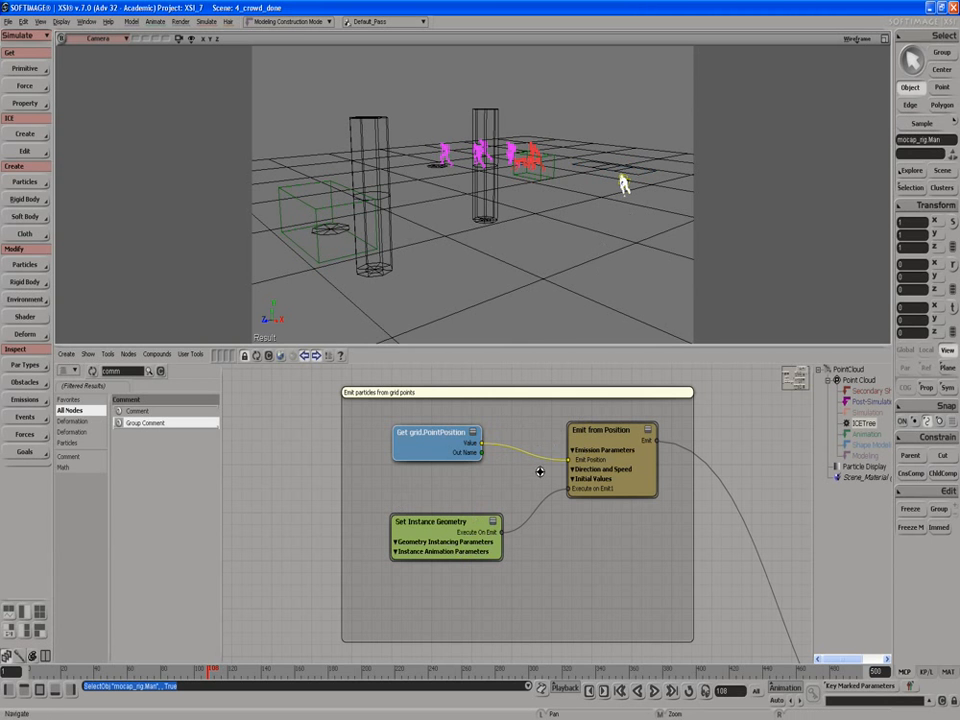
drag(540, 471, 540, 403)
scroll(540, 405, down, 2)
drag(534, 462, 591, 368)
drag(549, 434, 572, 369)
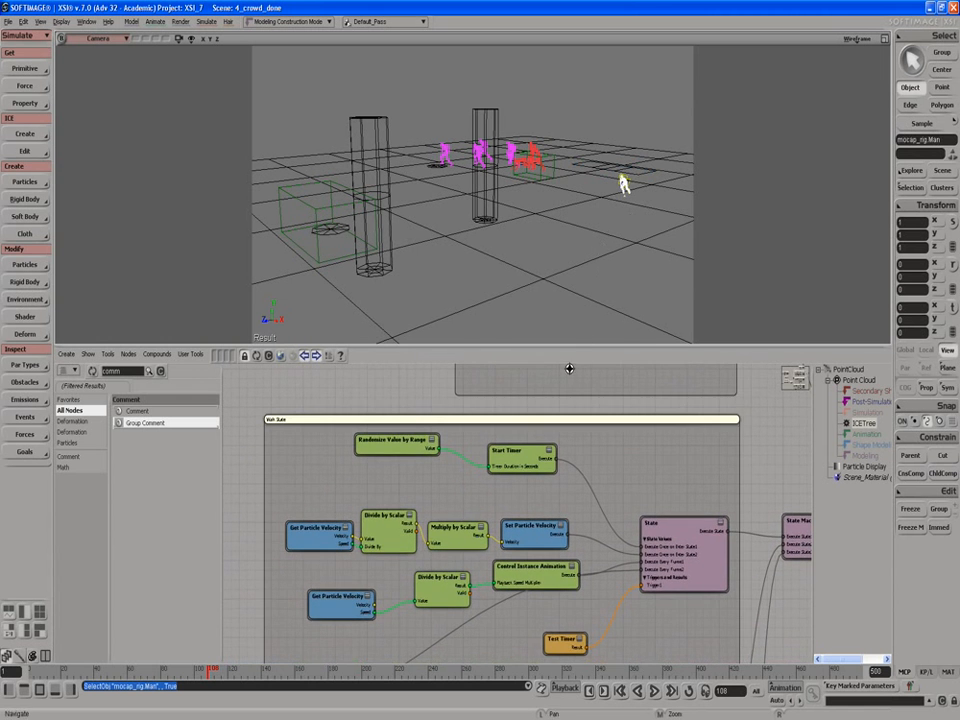
mouse_move(512, 427)
mouse_down()
mouse_move(519, 399)
mouse_move(521, 450)
mouse_move(533, 440)
mouse_move(542, 375)
mouse_move(547, 384)
mouse_move(520, 428)
mouse_move(530, 429)
mouse_move(514, 444)
mouse_move(515, 433)
mouse_up()
scroll(519, 414, up, 1)
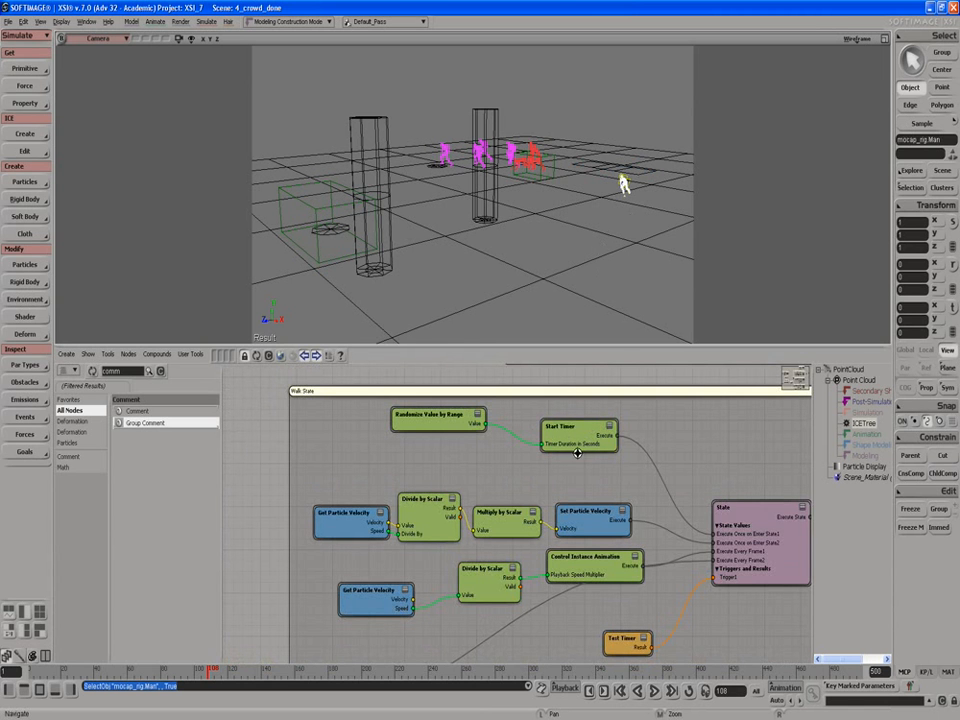
Step: Return to the particle emission group and review the Emit from Position node's parameters
drag(542, 437, 474, 632)
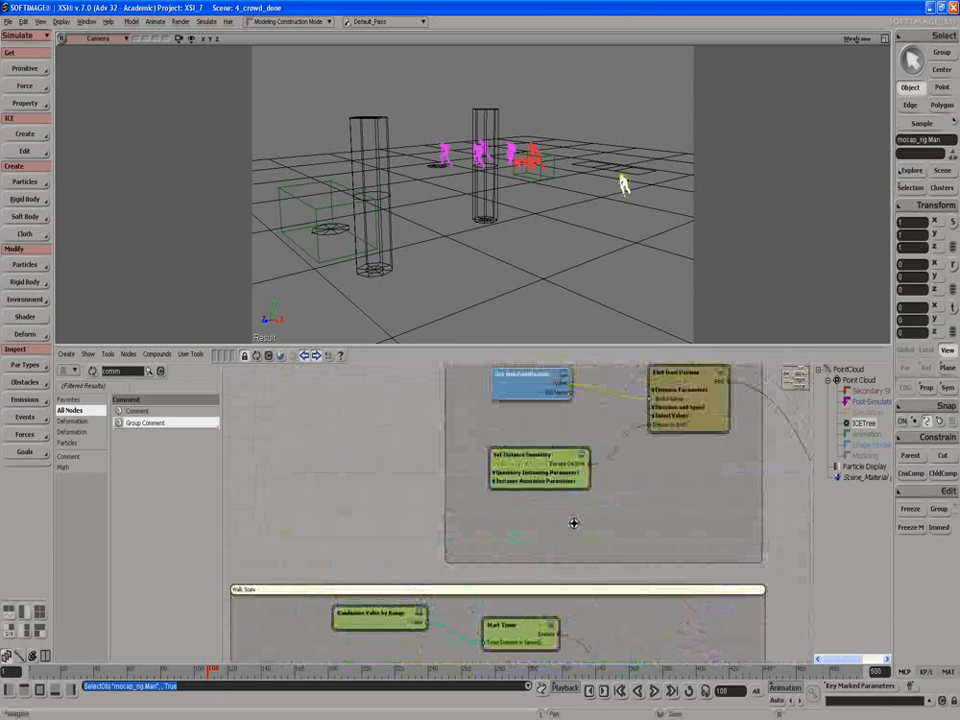
double_click(664, 412)
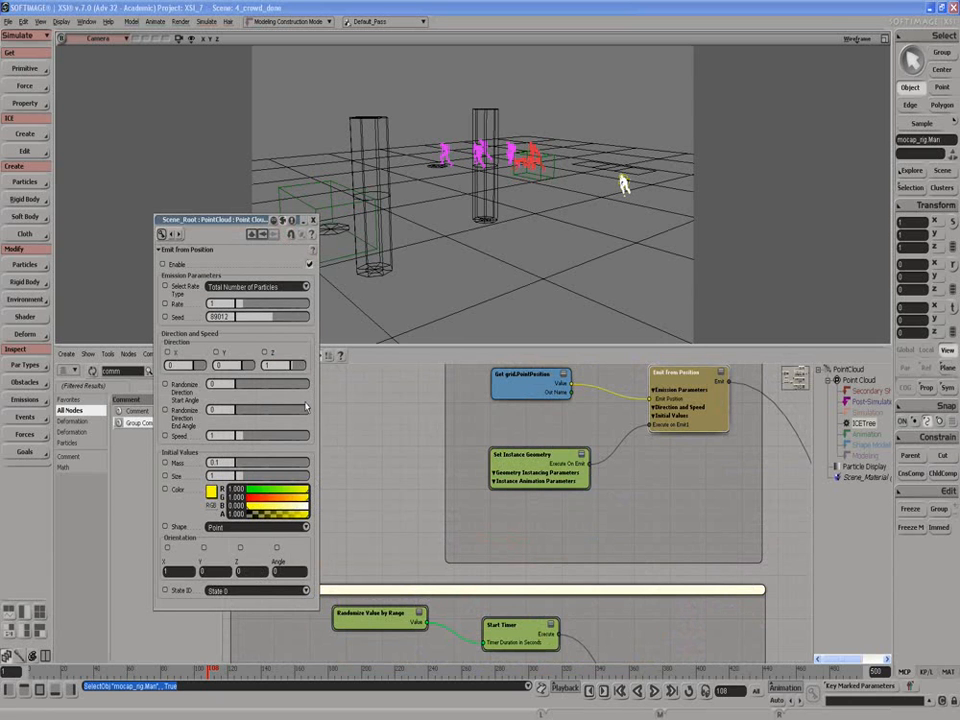
click(313, 219)
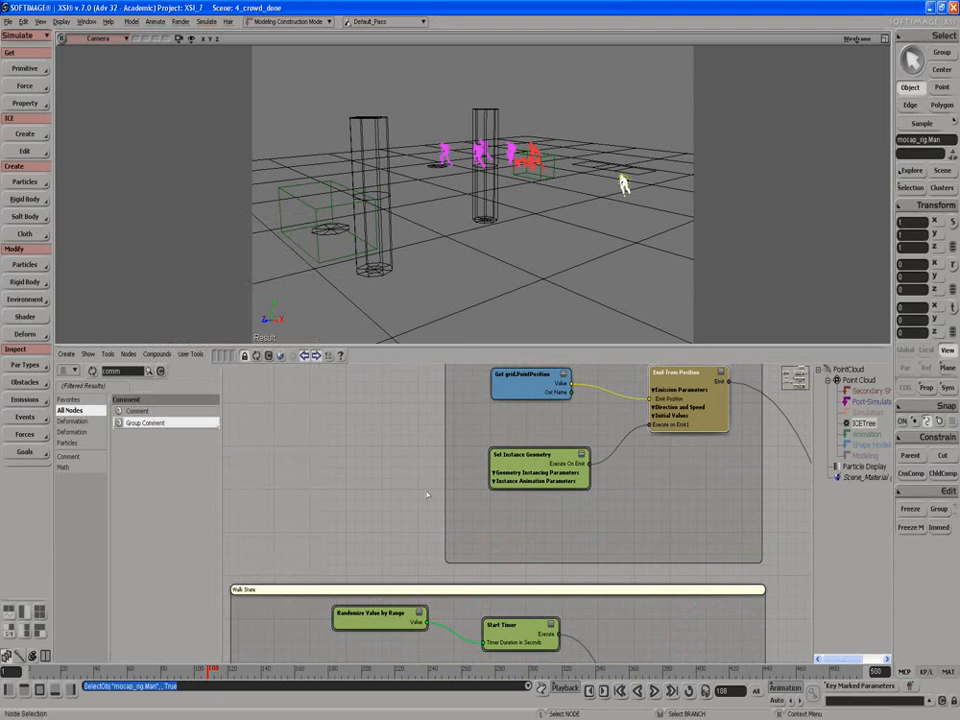
Step: Review the state ID and color settings of the State node in the Walk State group
drag(501, 598, 503, 398)
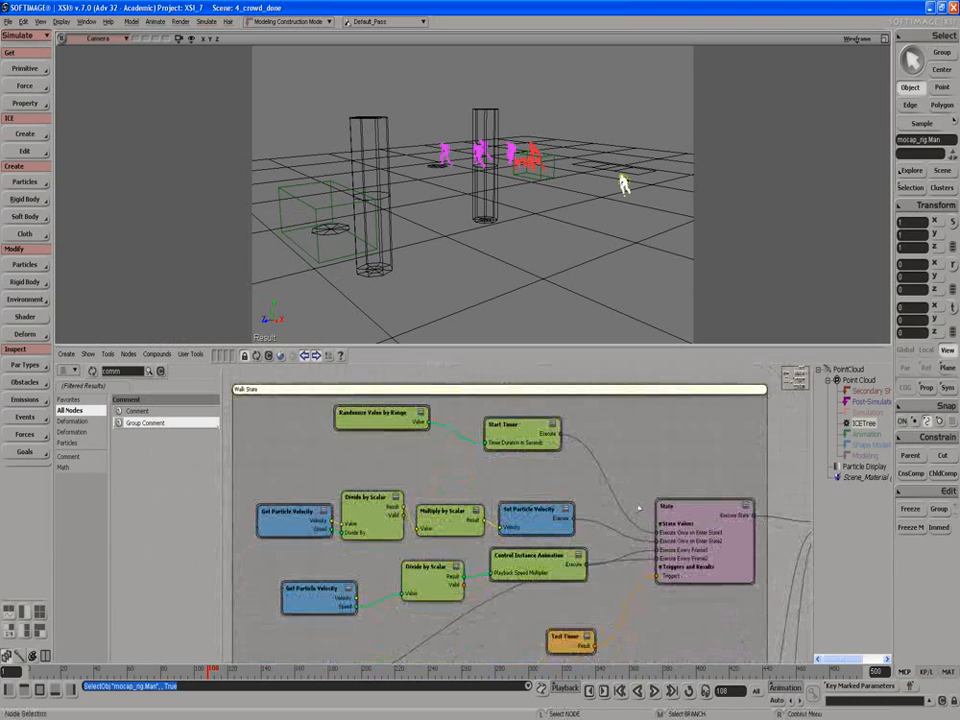
double_click(705, 515)
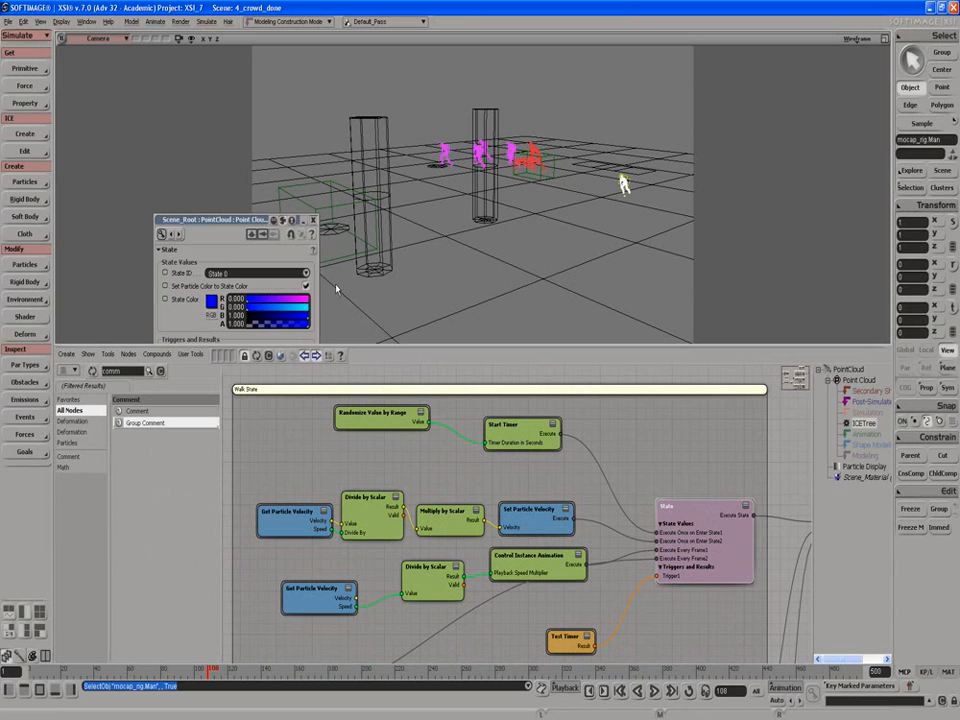
click(313, 220)
Step: Reset the simulation to the first frame and advance it to frame 2
click(622, 695)
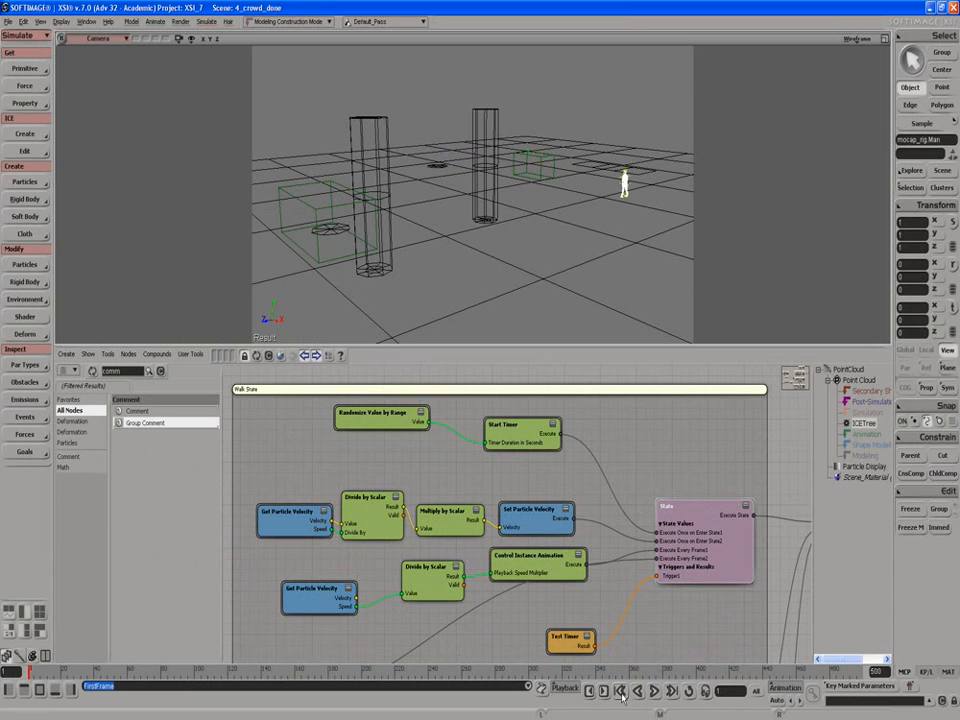
click(604, 691)
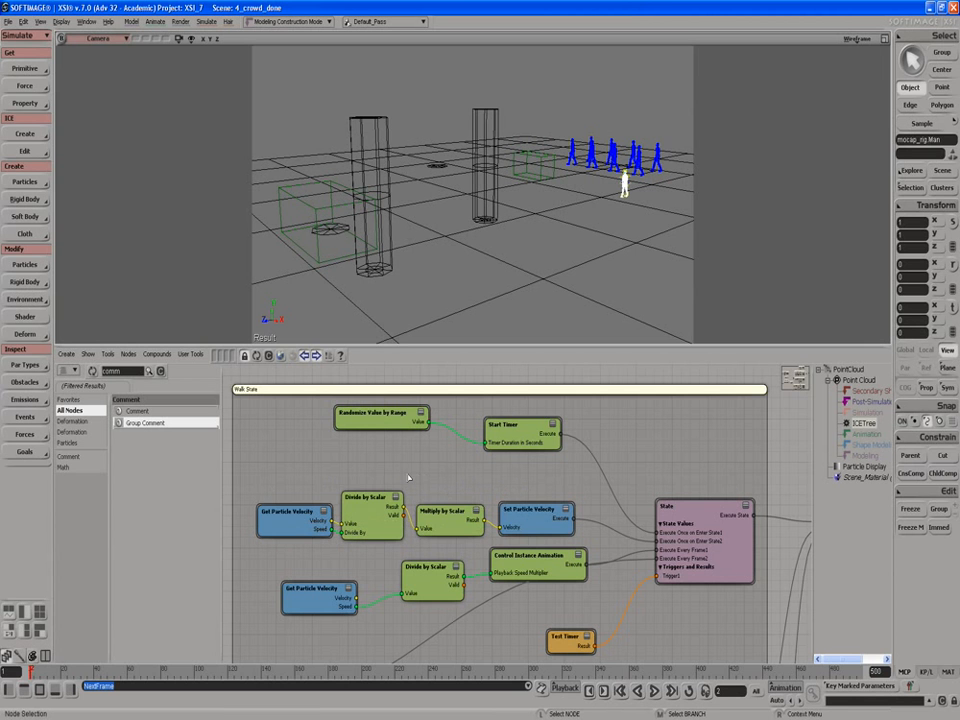
Step: Trace the Walk State's velocity chain from Get Particle Velocity to Set Particle Velocity, checking the Multiply by Scalar factor
drag(292, 523, 281, 521)
mouse_move(370, 521)
mouse_down()
mouse_move(350, 530)
mouse_move(361, 503)
mouse_move(356, 516)
mouse_up()
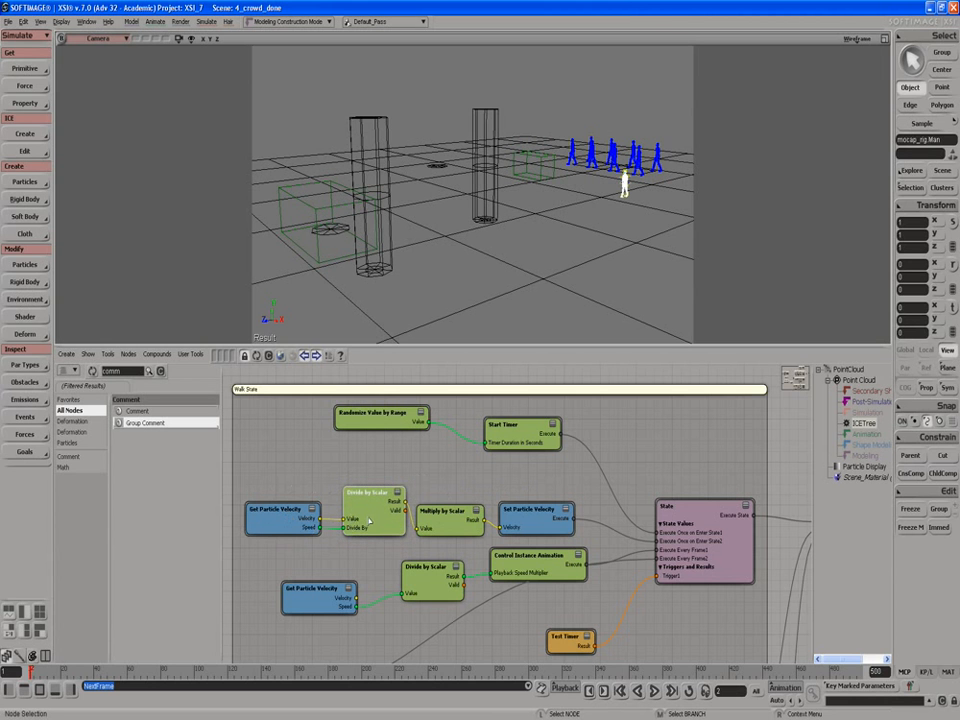
double_click(440, 519)
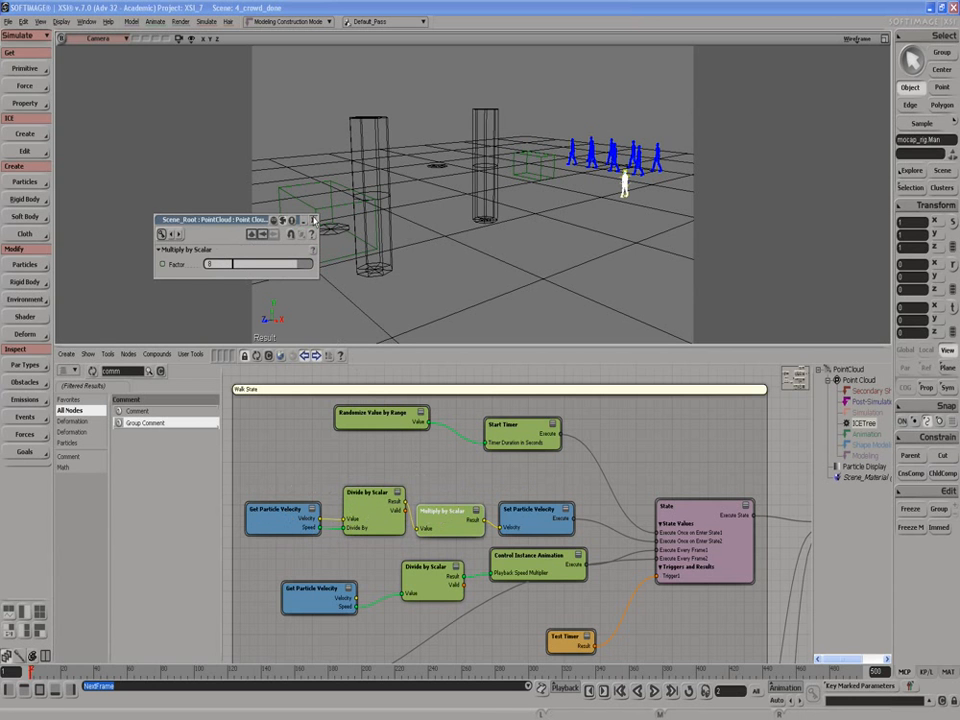
click(314, 220)
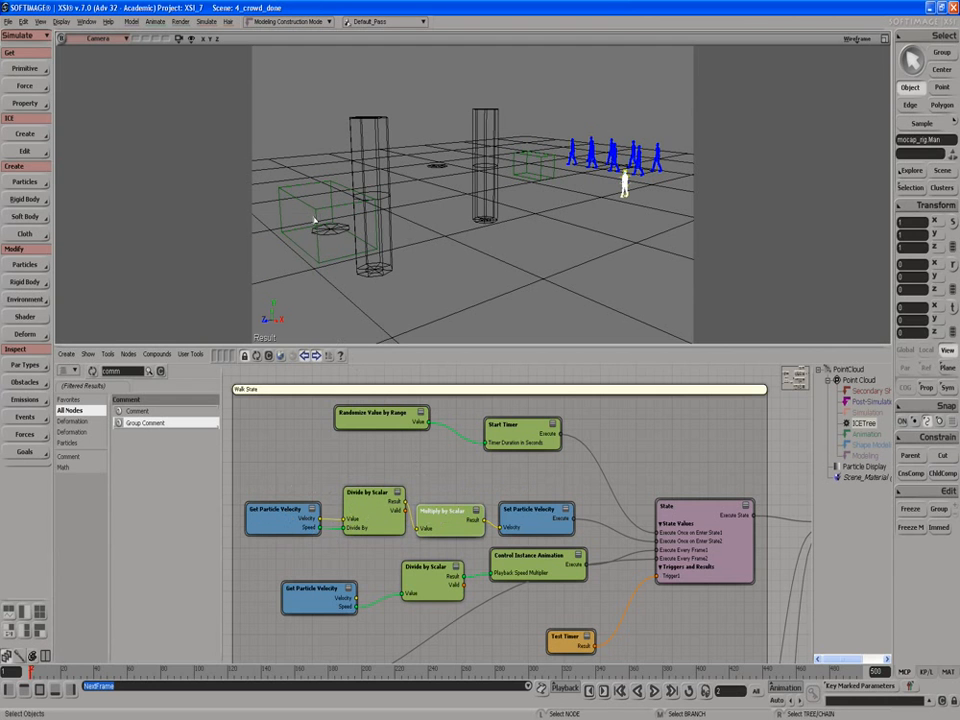
drag(513, 529, 518, 523)
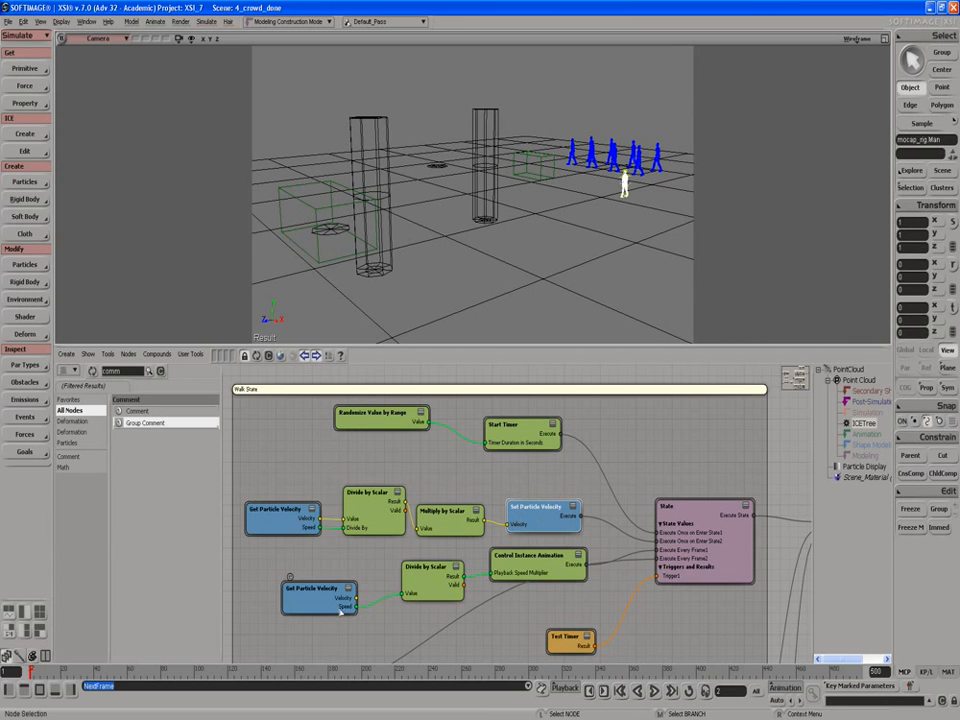
Step: Trace the Walk State's playback speed chain, checking the Divide by Scalar value and the Control Instance Animation frame range
drag(323, 612, 320, 604)
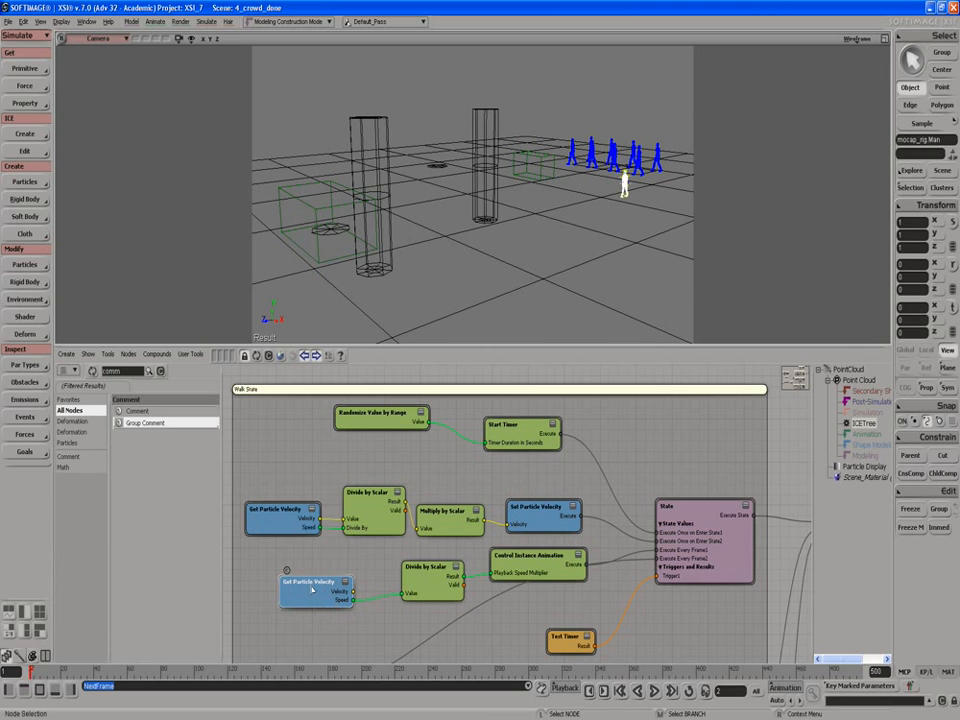
double_click(423, 587)
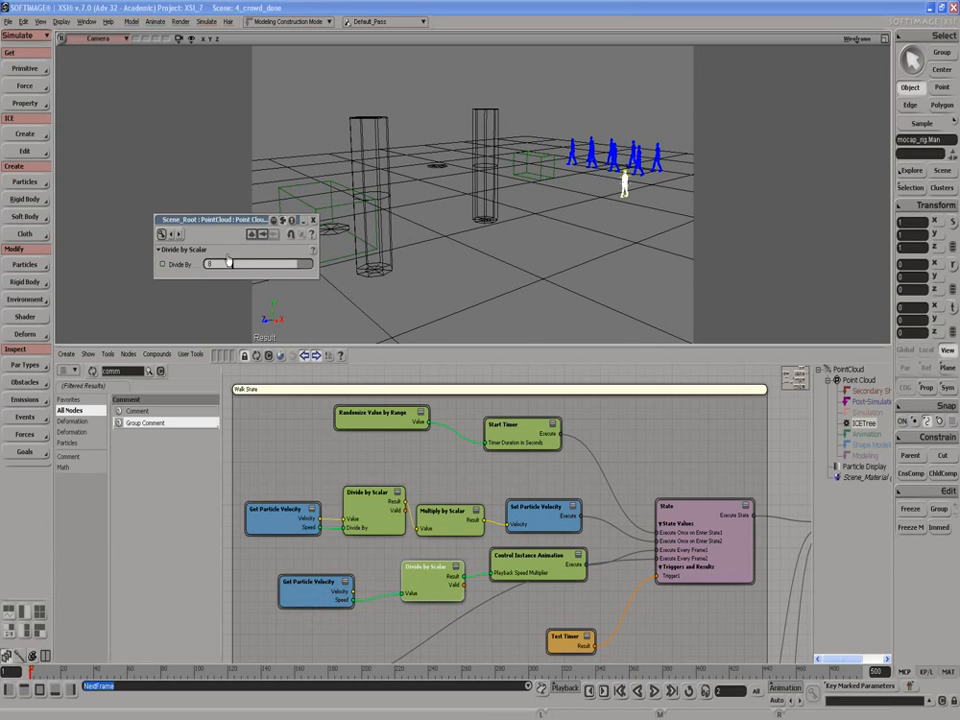
click(313, 220)
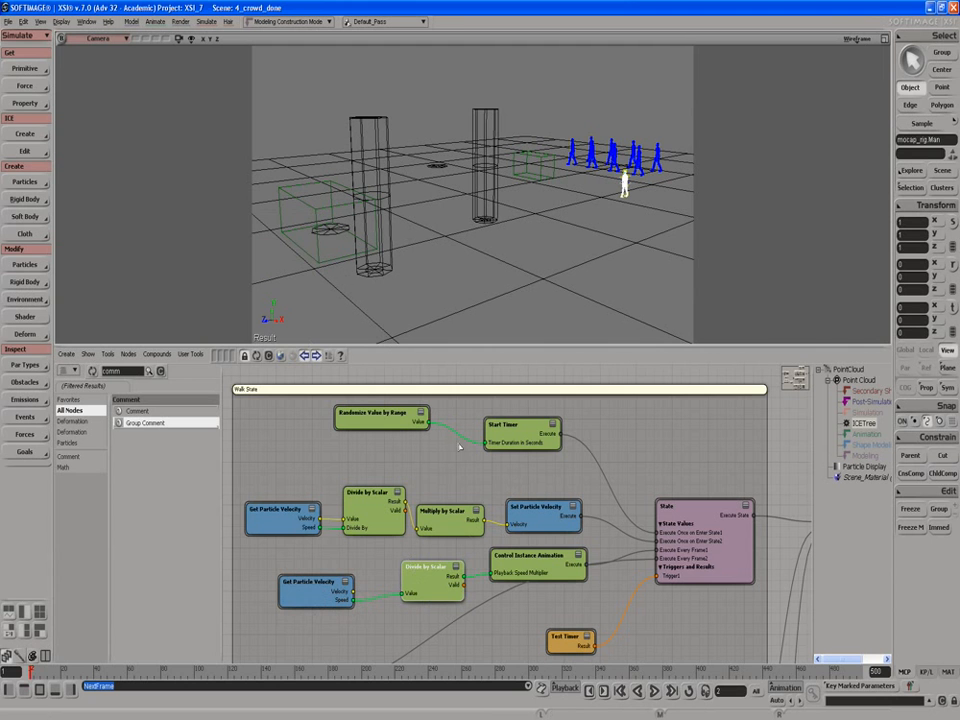
double_click(518, 563)
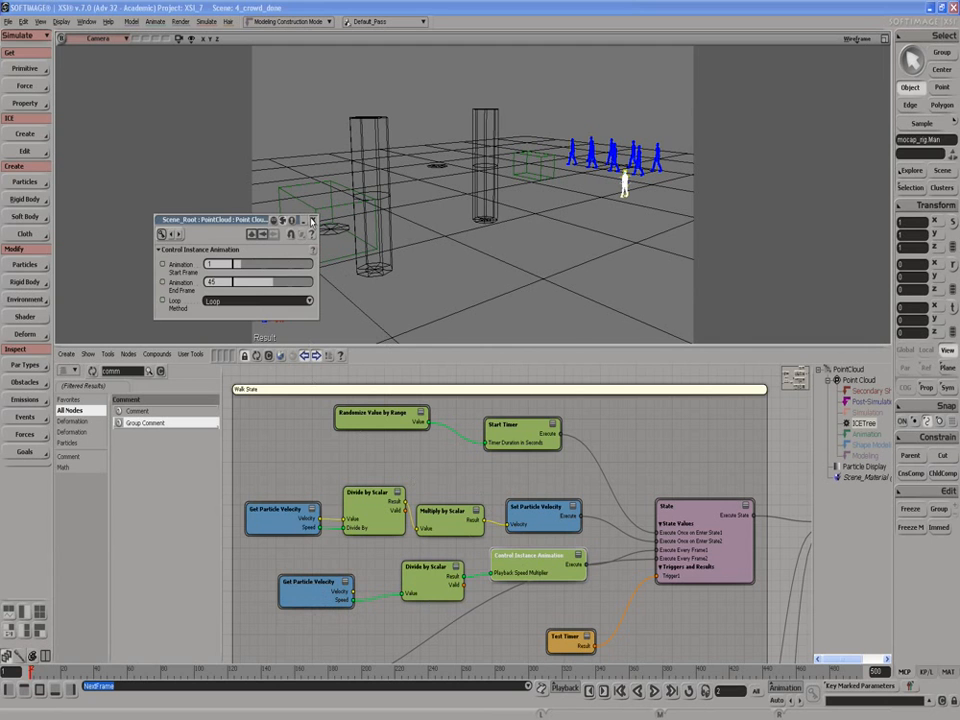
click(313, 220)
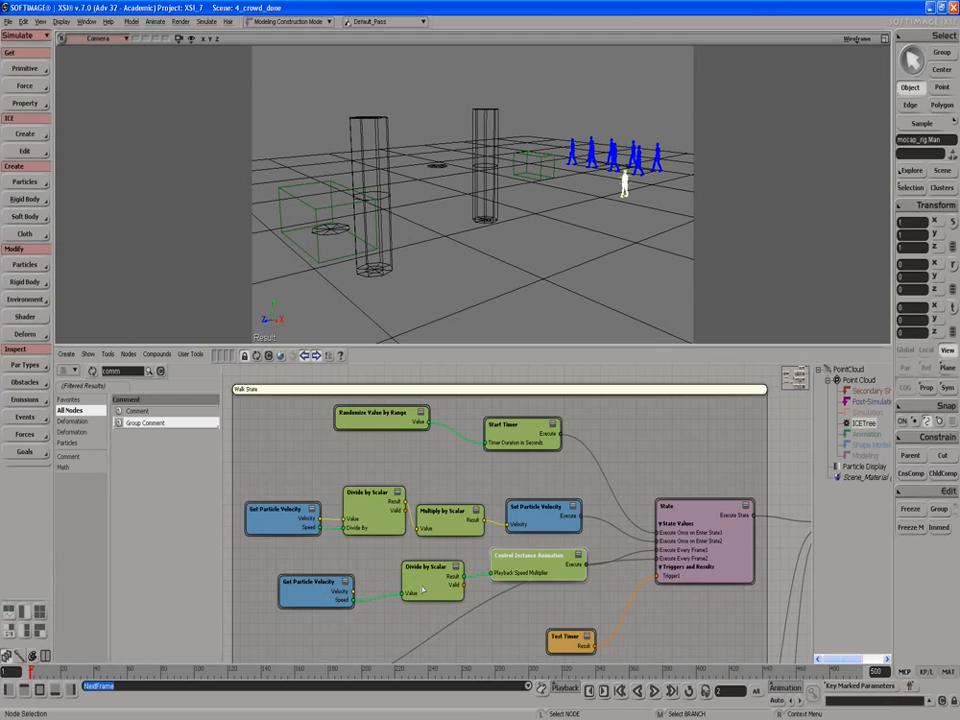
Step: Compare the Walk State's Multiply by Scalar factor with its speed divisor, and recheck the Control Instance Animation settings
double_click(443, 532)
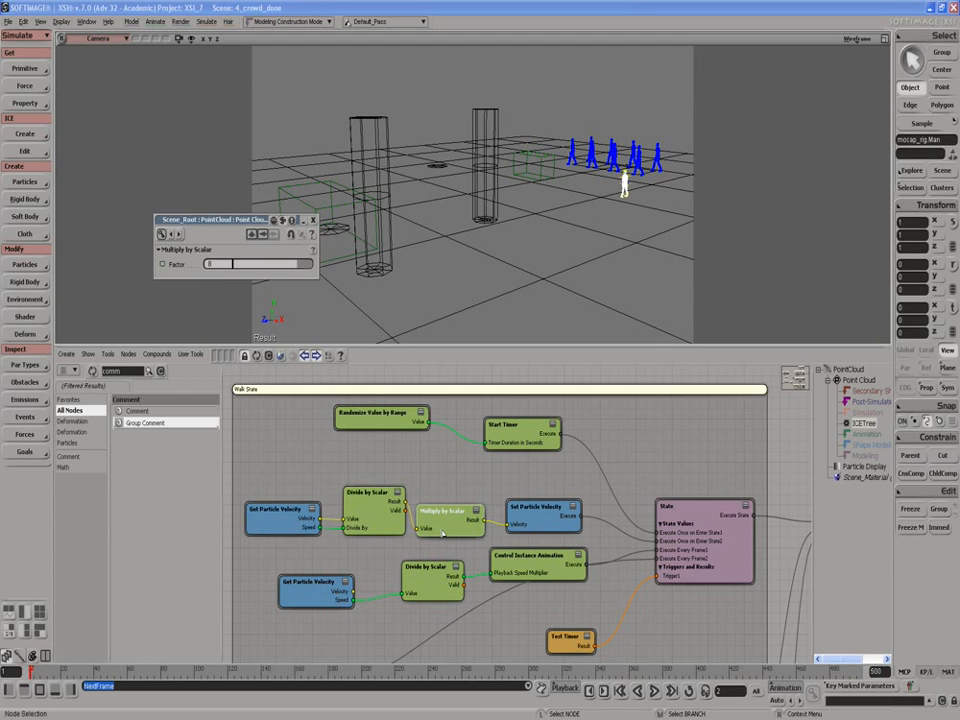
double_click(420, 583)
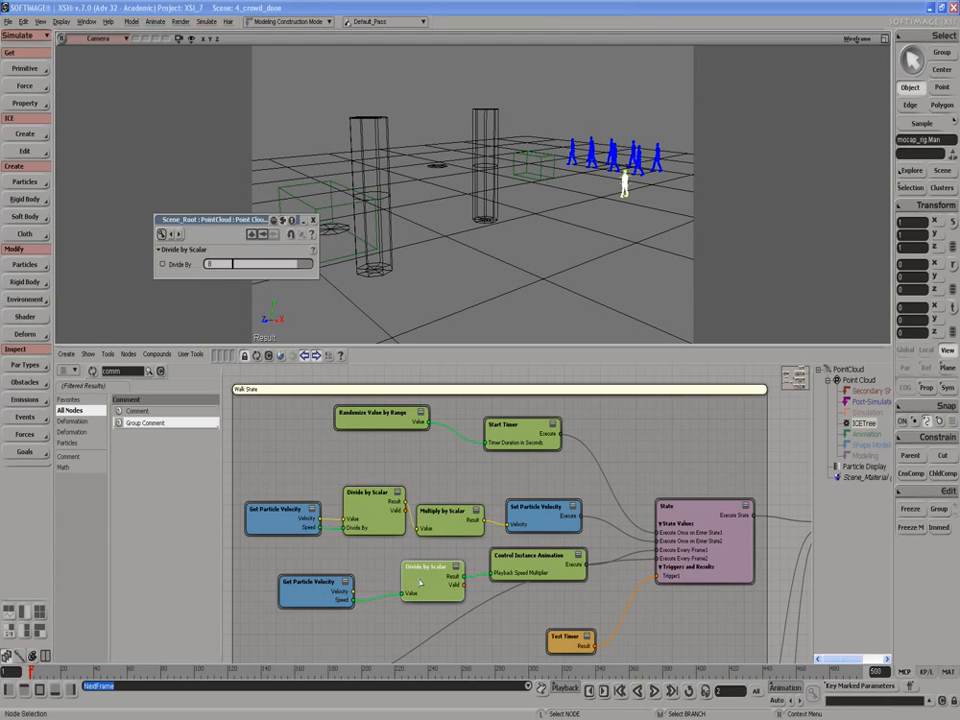
click(393, 558)
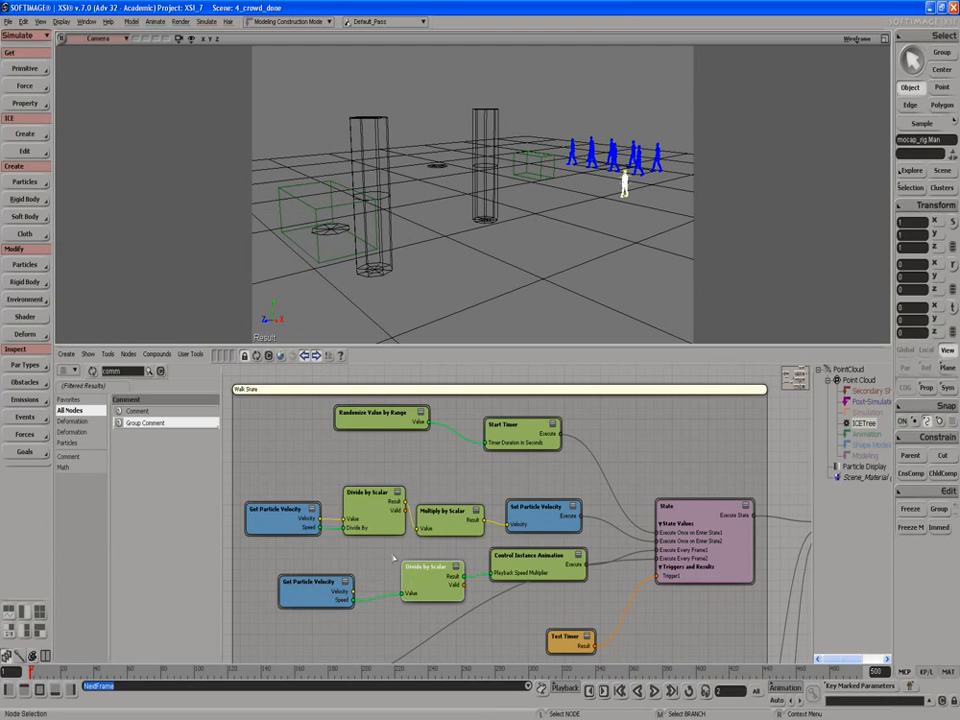
double_click(515, 556)
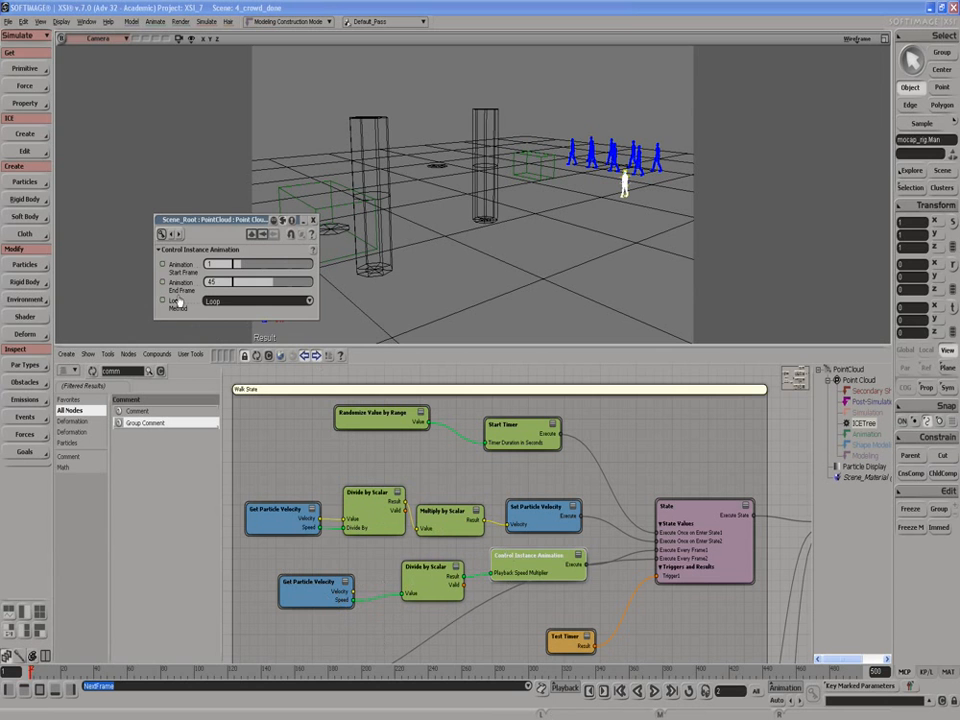
click(314, 221)
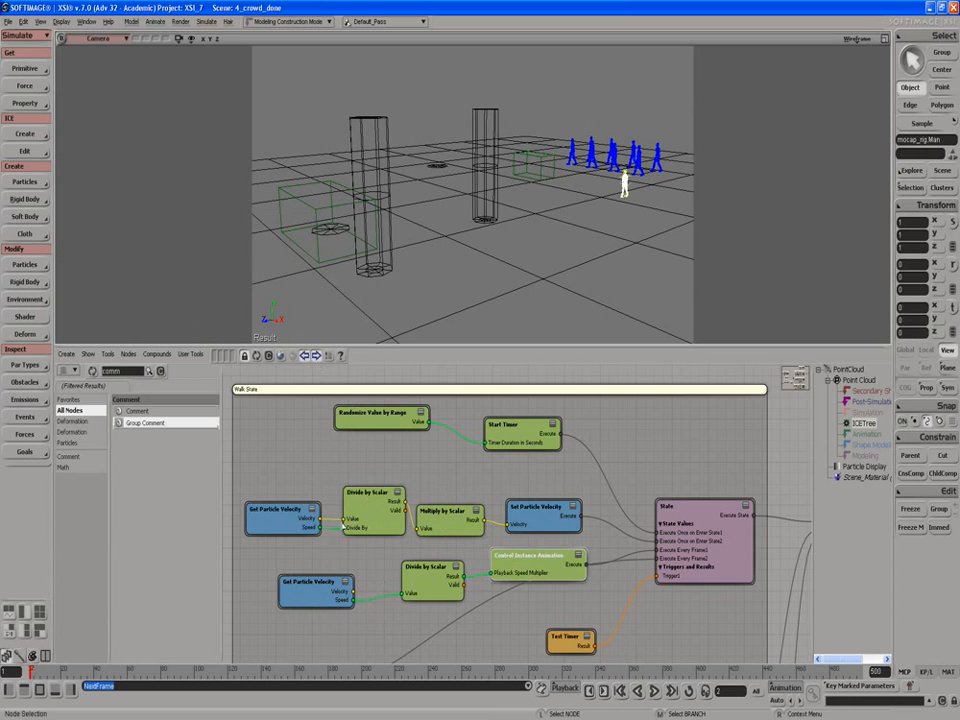
Step: Examine the Run State group's nodes and check the factor of its Multiply by Scalar node
key(s)
drag(463, 581, 451, 527)
middle_drag(420, 545, 415, 540)
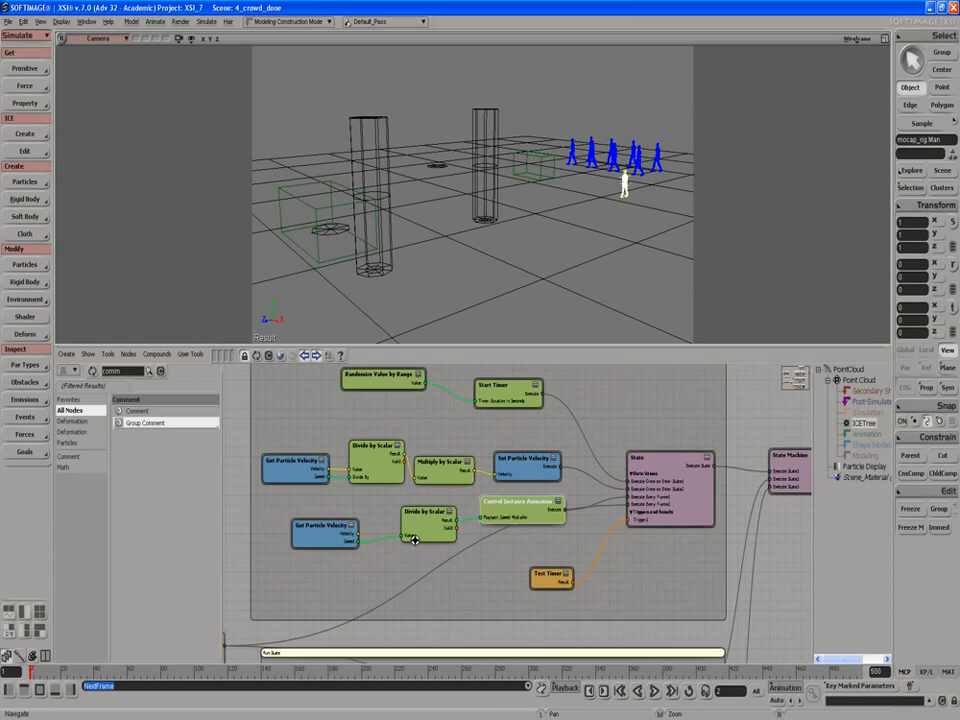
drag(399, 557, 437, 439)
drag(414, 491, 381, 399)
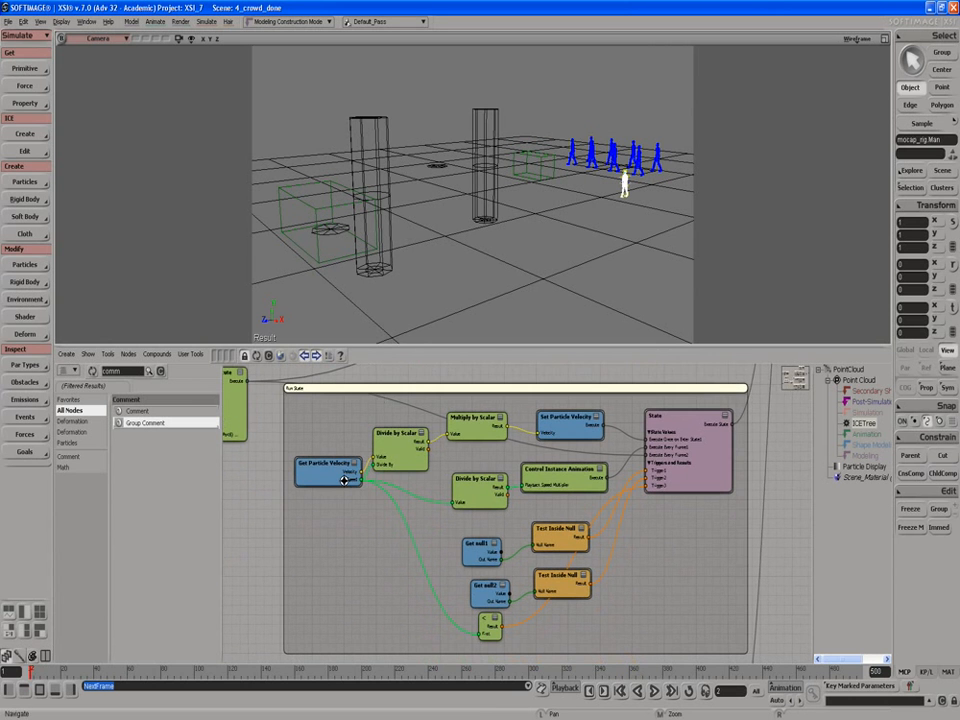
mouse_move(343, 481)
mouse_down()
mouse_move(343, 499)
mouse_move(341, 486)
mouse_up()
middle_drag(330, 506, 352, 500)
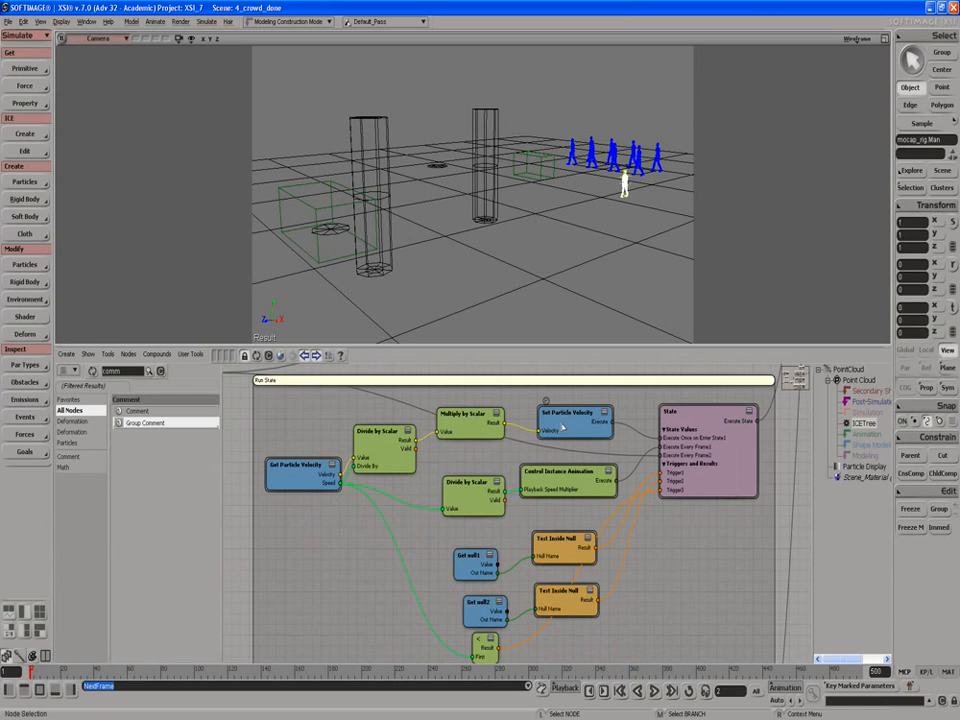
double_click(449, 423)
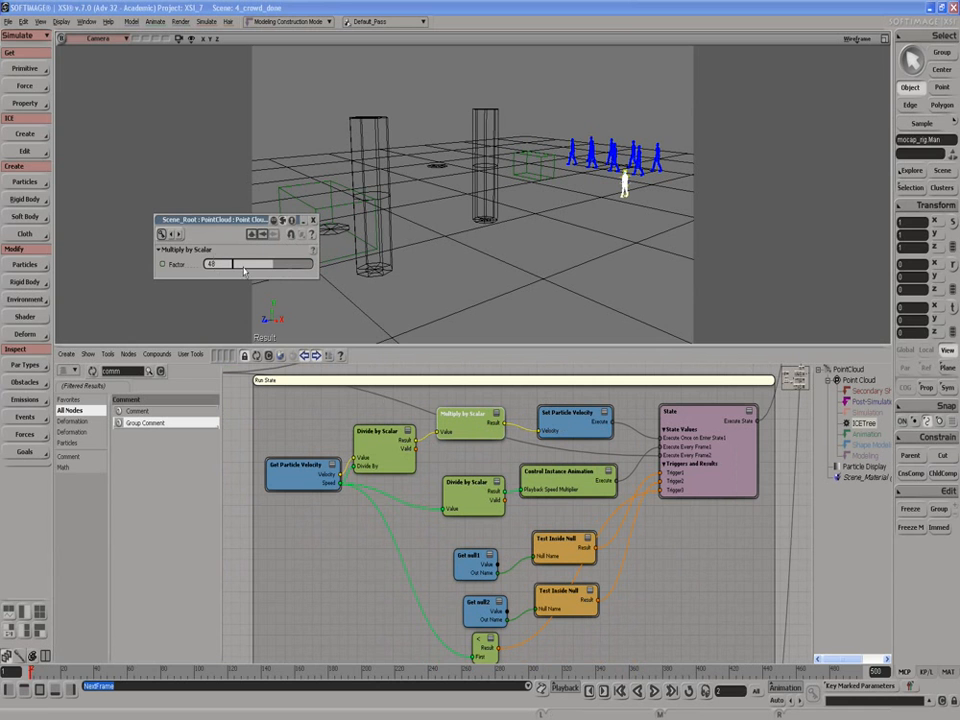
click(313, 220)
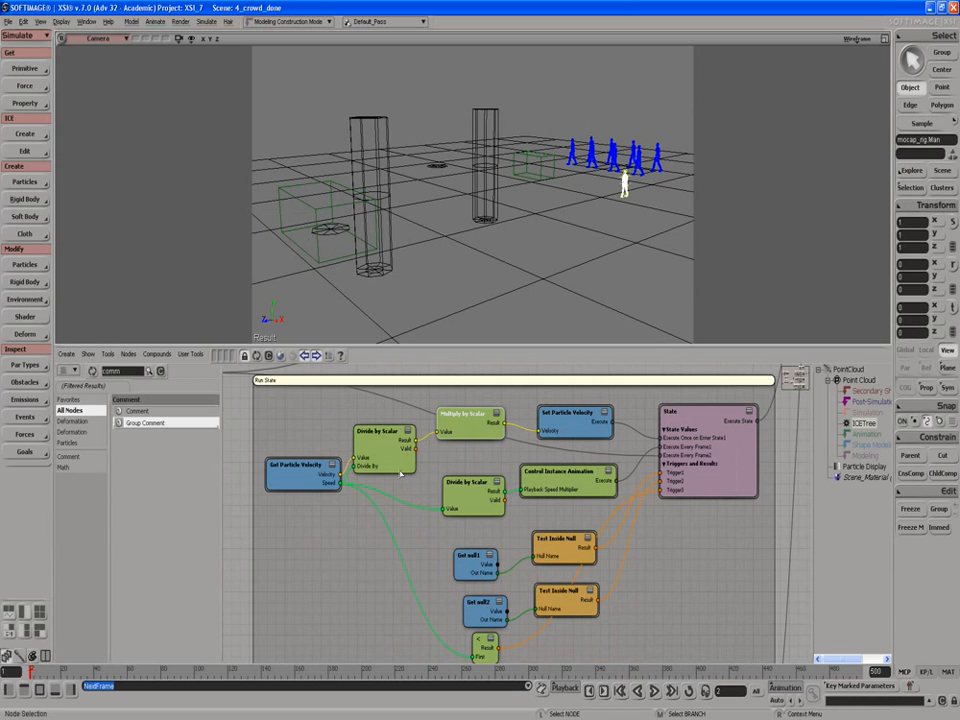
Step: Check the Run State's playback speed divisor and locate null1 and null2 in the scene, the volumes its Test Inside Null nodes use
double_click(456, 508)
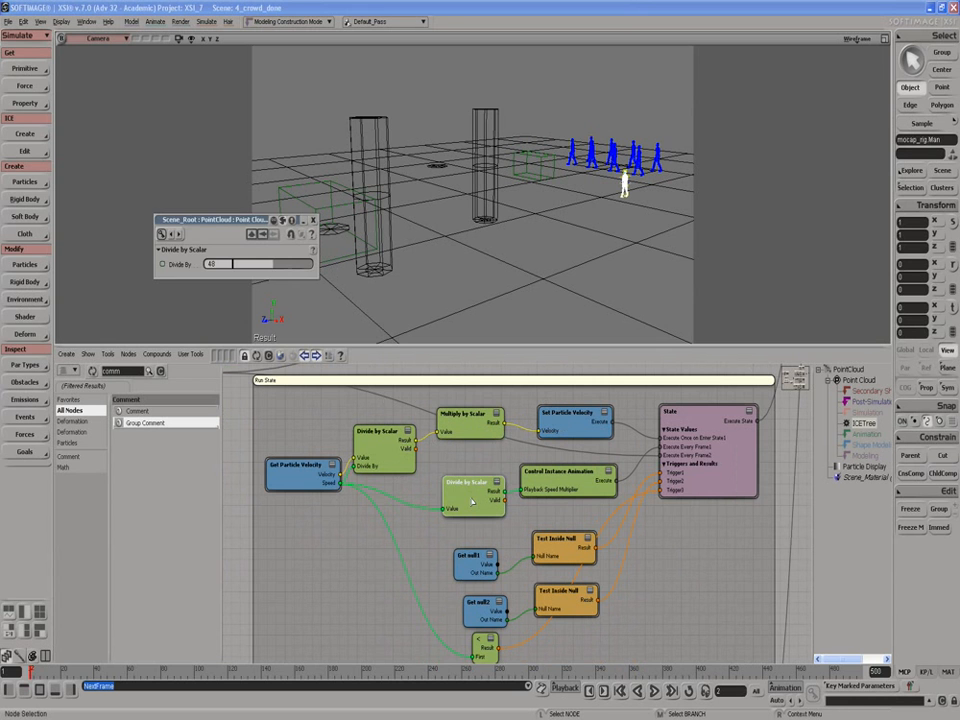
click(313, 220)
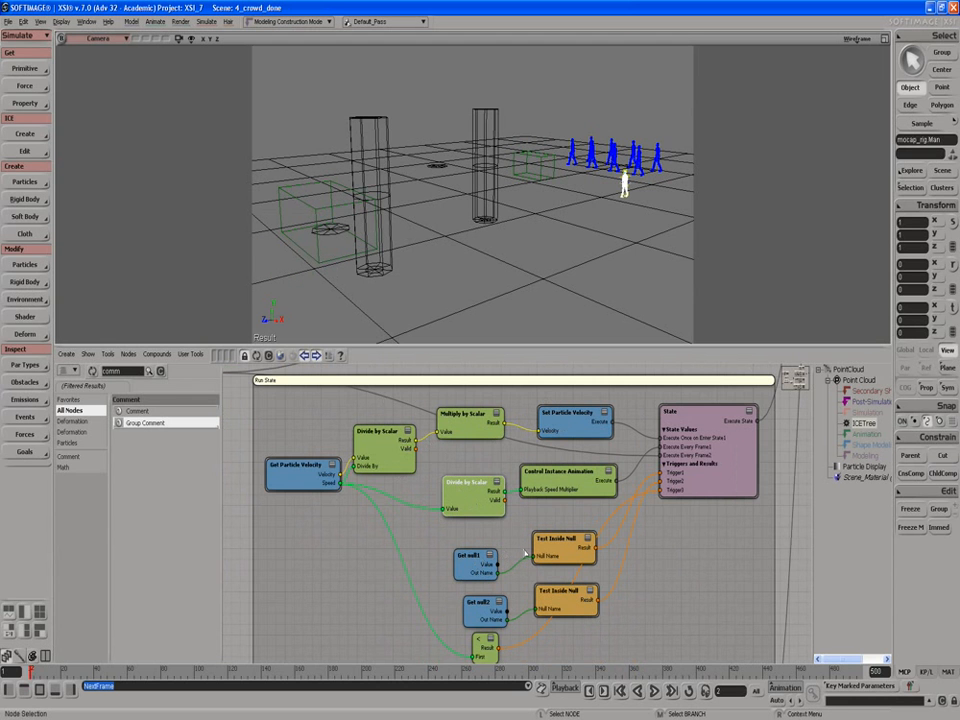
drag(549, 553, 543, 551)
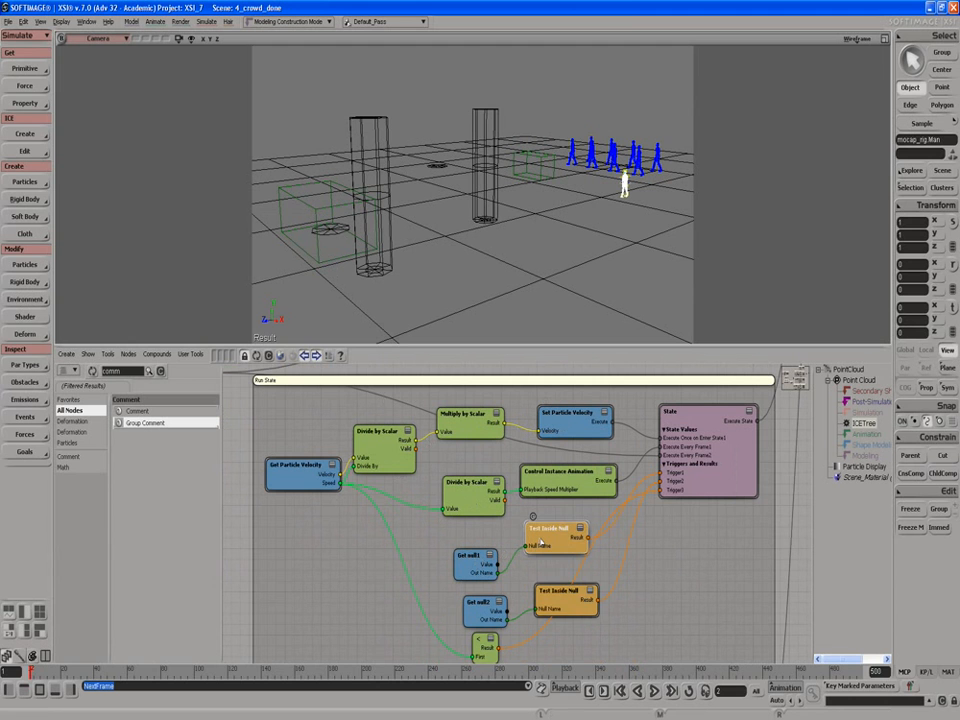
drag(562, 609, 558, 603)
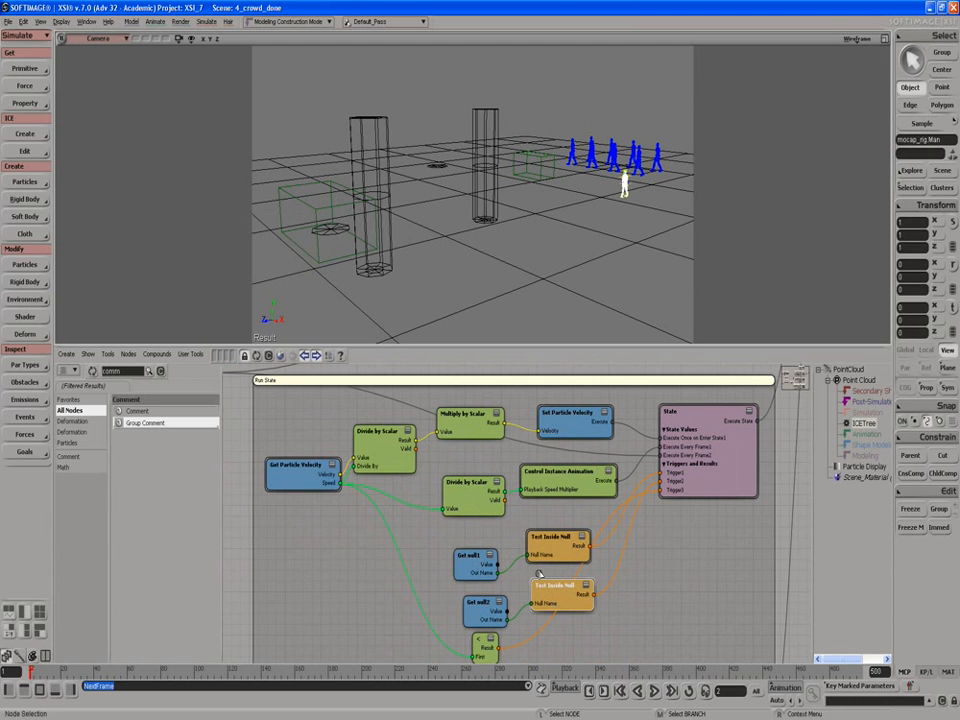
click(520, 181)
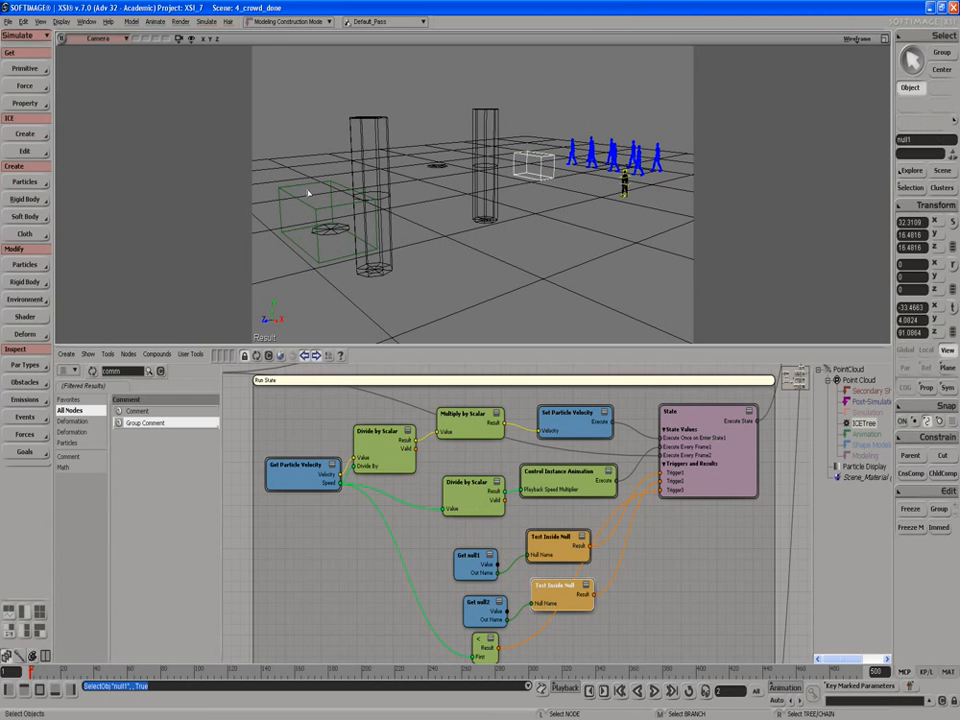
click(303, 187)
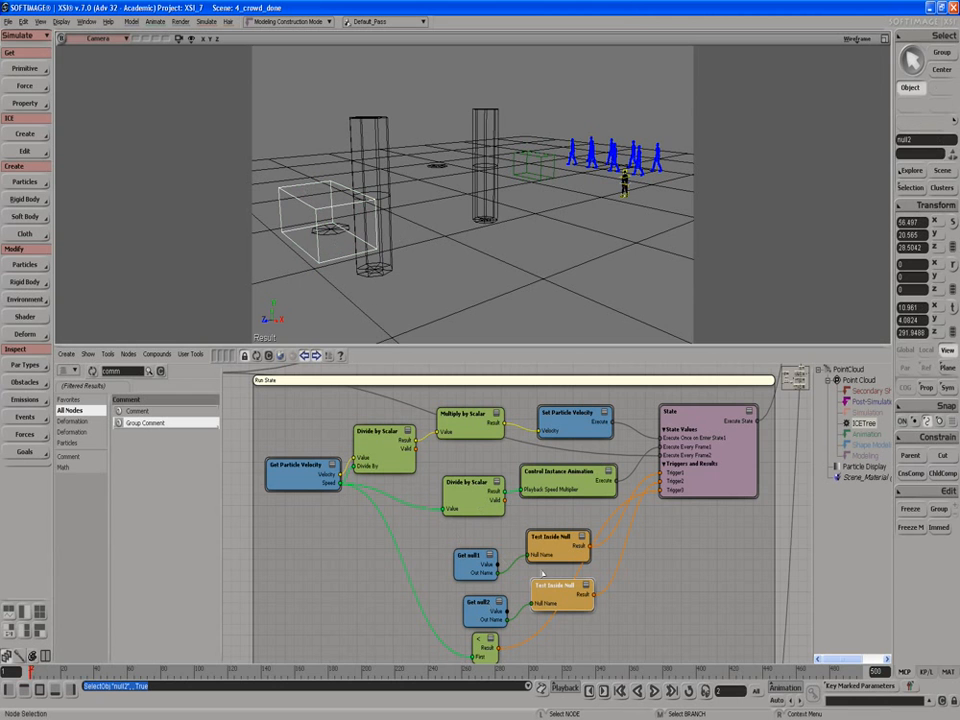
Step: Check the Run State node's trigger-to-state assignments and the comparison settings of the node feeding its third trigger
double_click(714, 450)
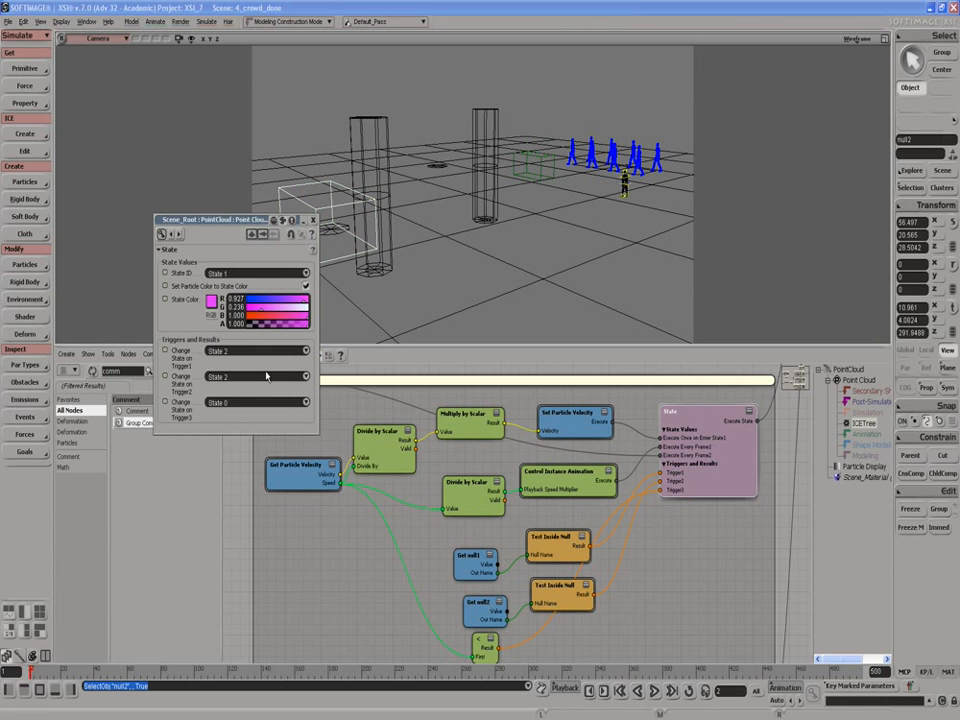
click(313, 221)
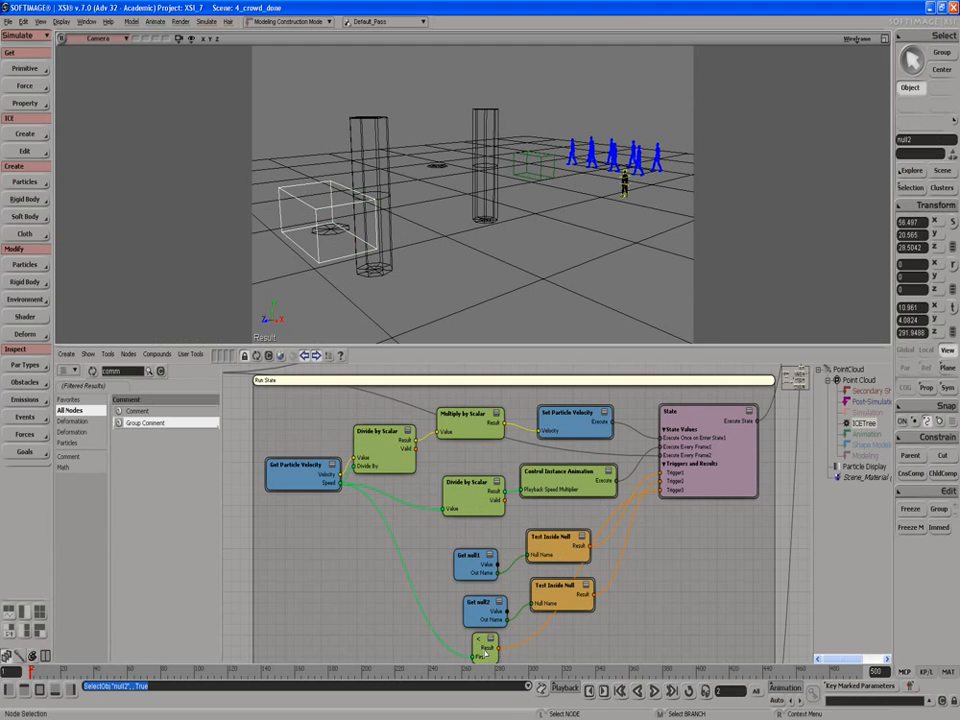
double_click(480, 650)
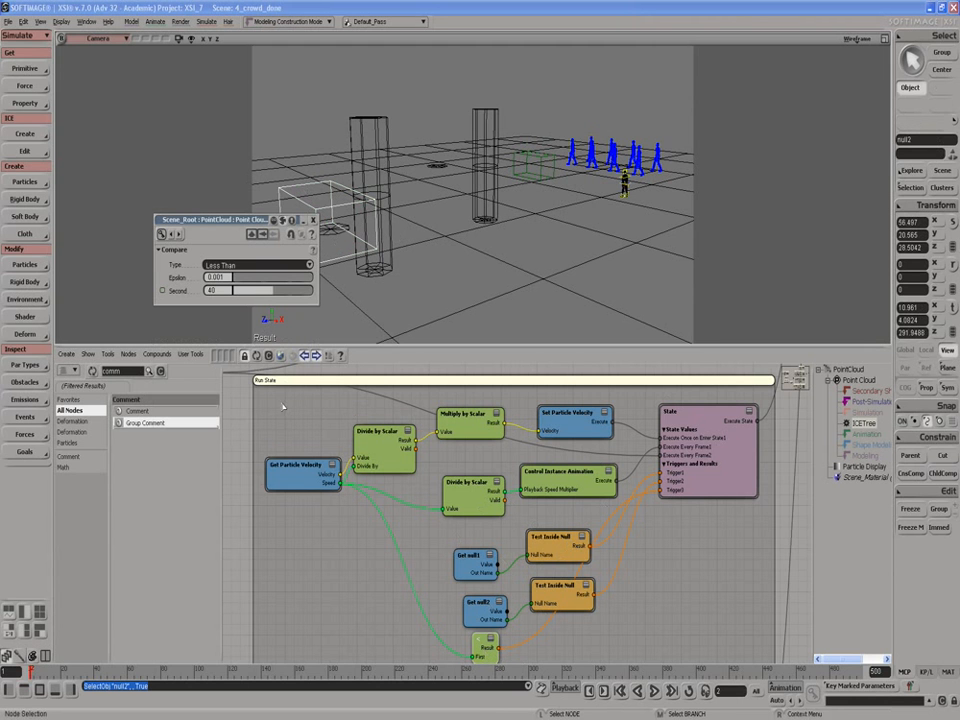
click(313, 220)
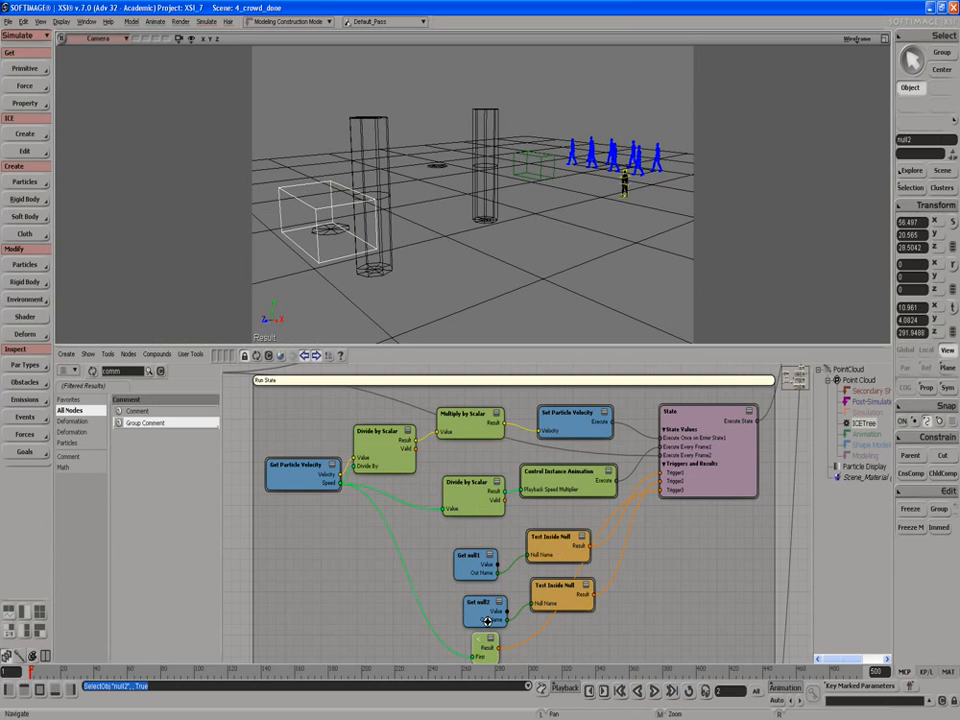
Step: Examine the Die State group below the Run State and check its State node's ID, color and trigger result
scroll(422, 491, down, 5)
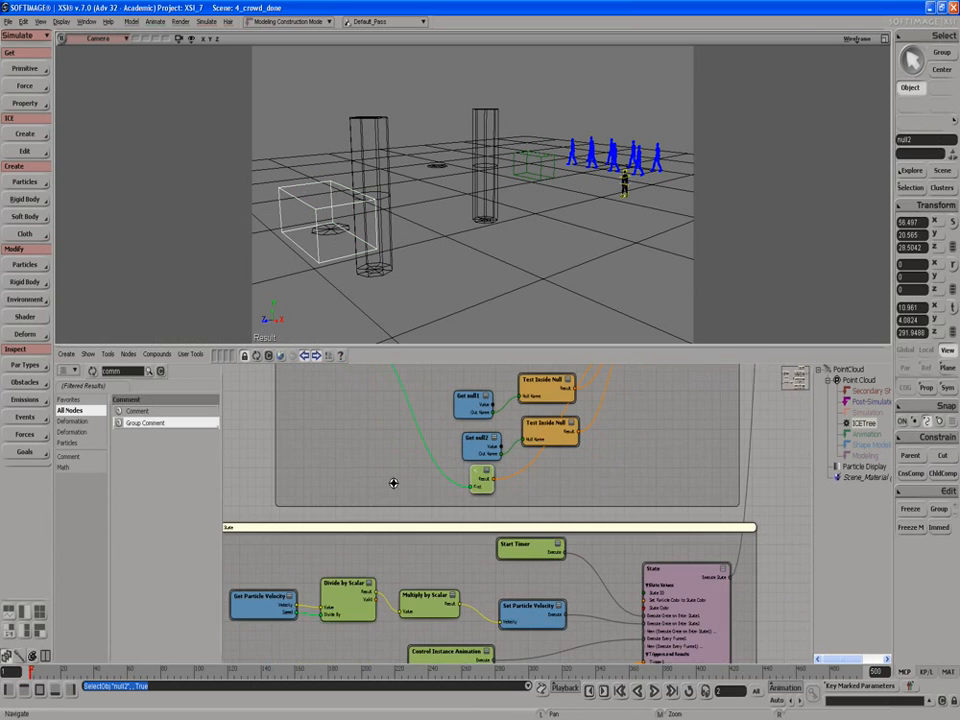
drag(395, 484, 439, 393)
drag(434, 448, 440, 420)
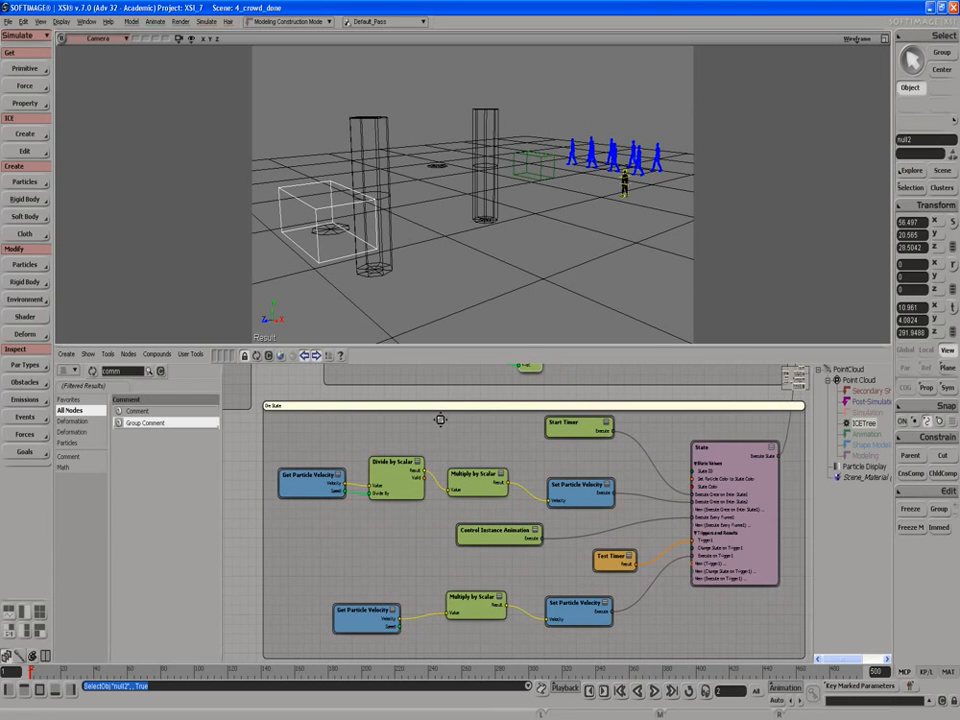
double_click(735, 500)
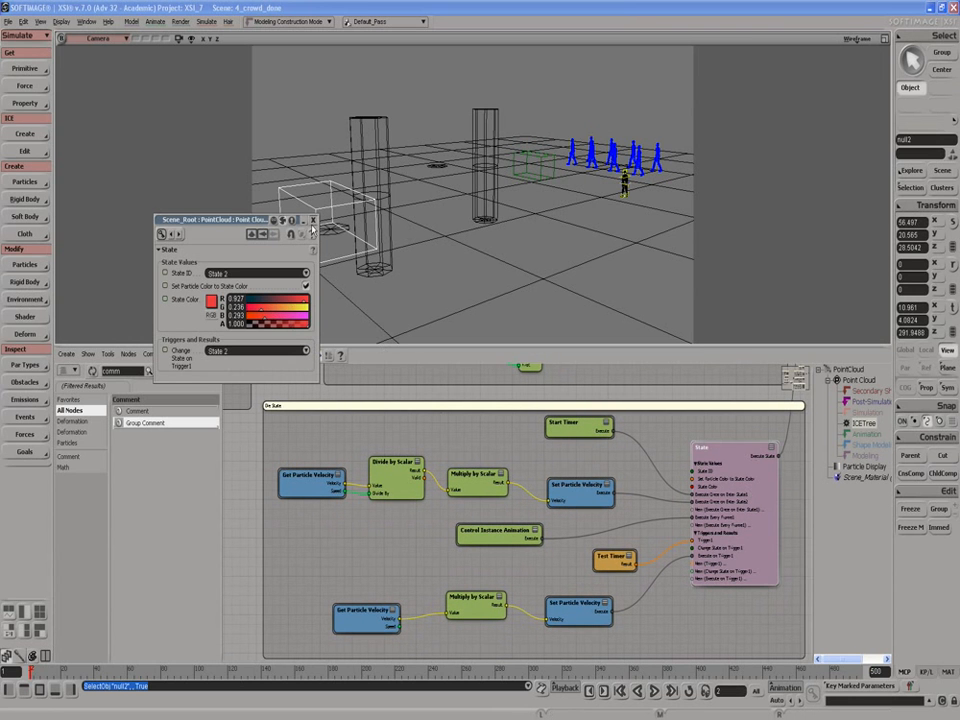
click(313, 221)
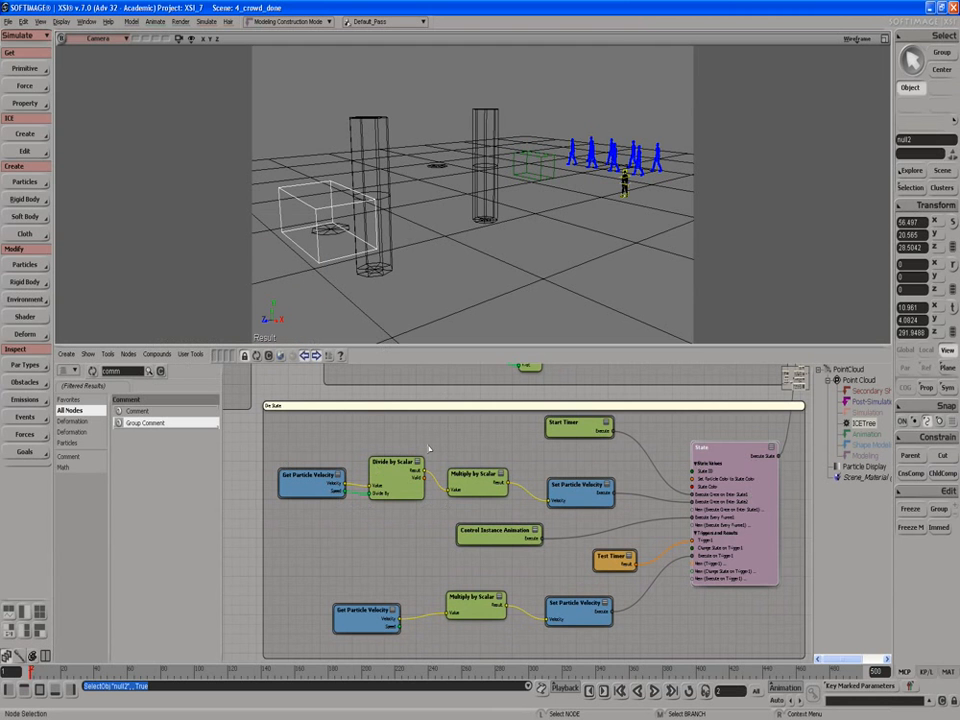
Step: Check the factor of the Multiply by Scalar node in the Die State's upper velocity chain
middle_drag(427, 453, 441, 491)
drag(449, 567, 423, 443)
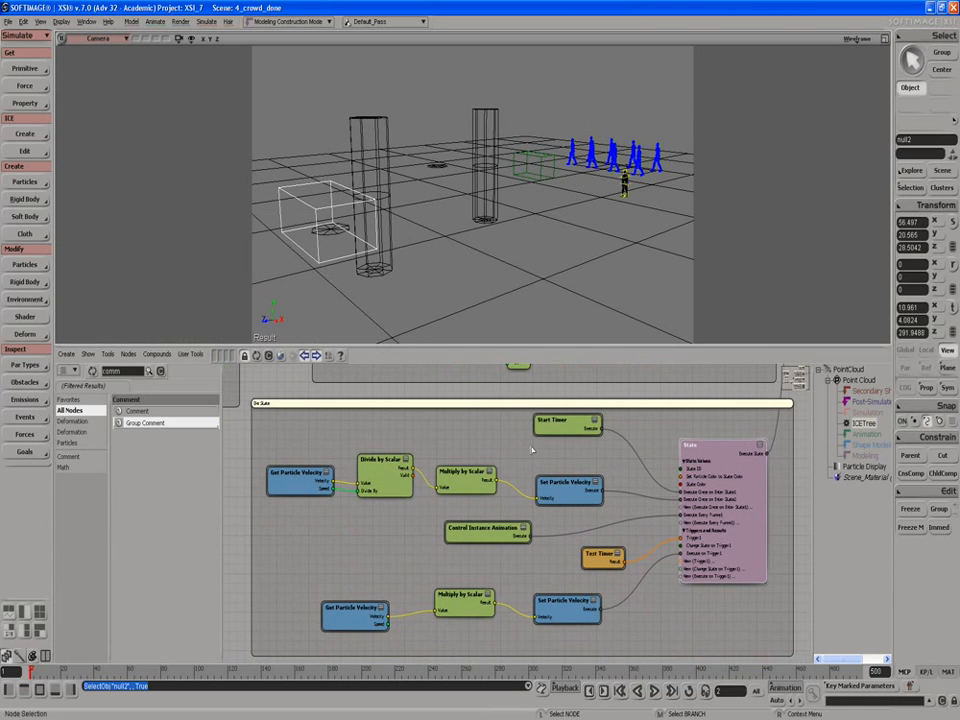
double_click(465, 478)
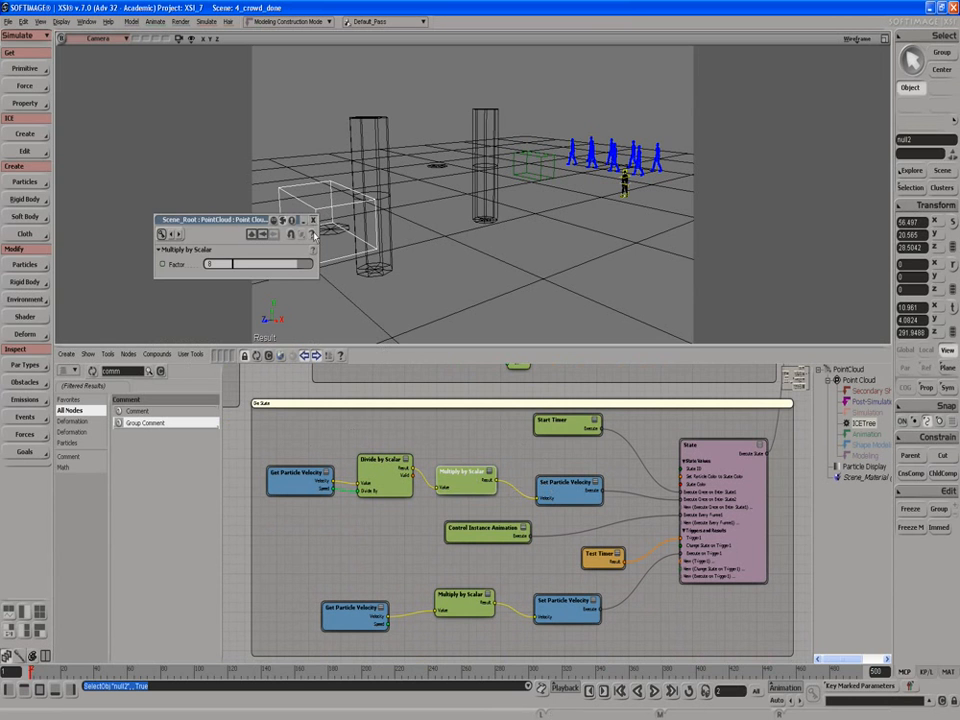
click(312, 219)
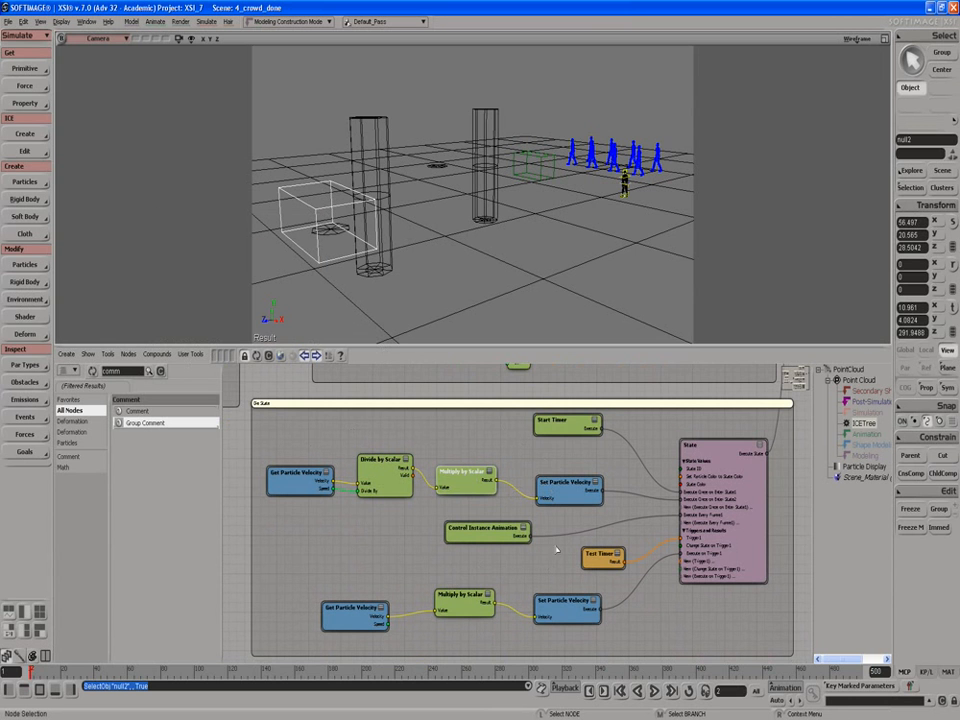
Step: Relate the Die State's Start Timer to its Test Timer and check the Start Timer's timer selection and duration
drag(565, 421, 565, 428)
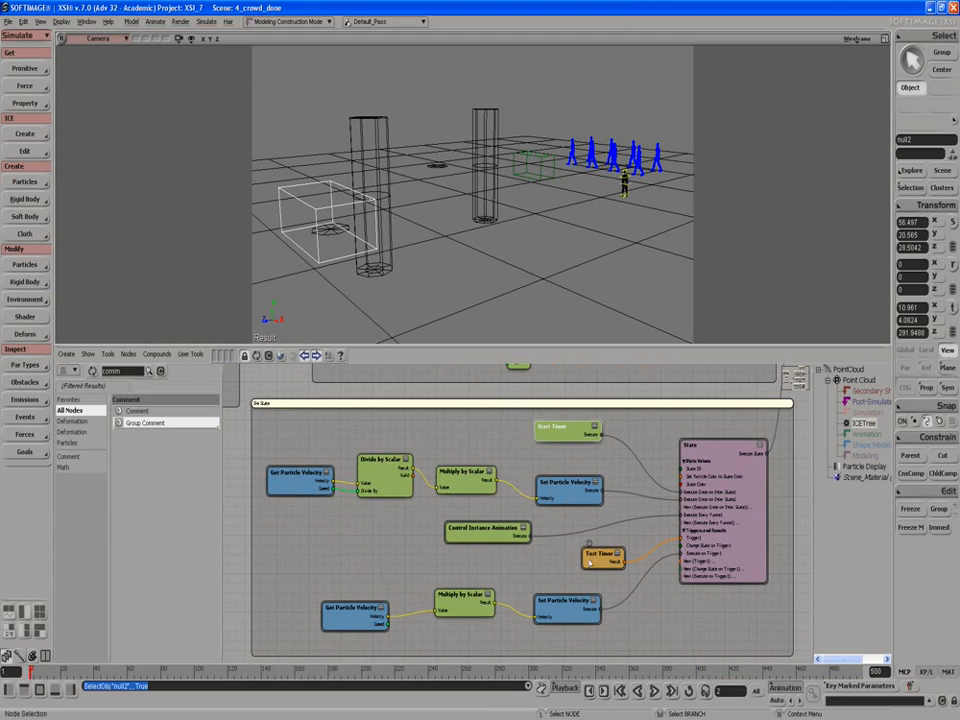
double_click(556, 427)
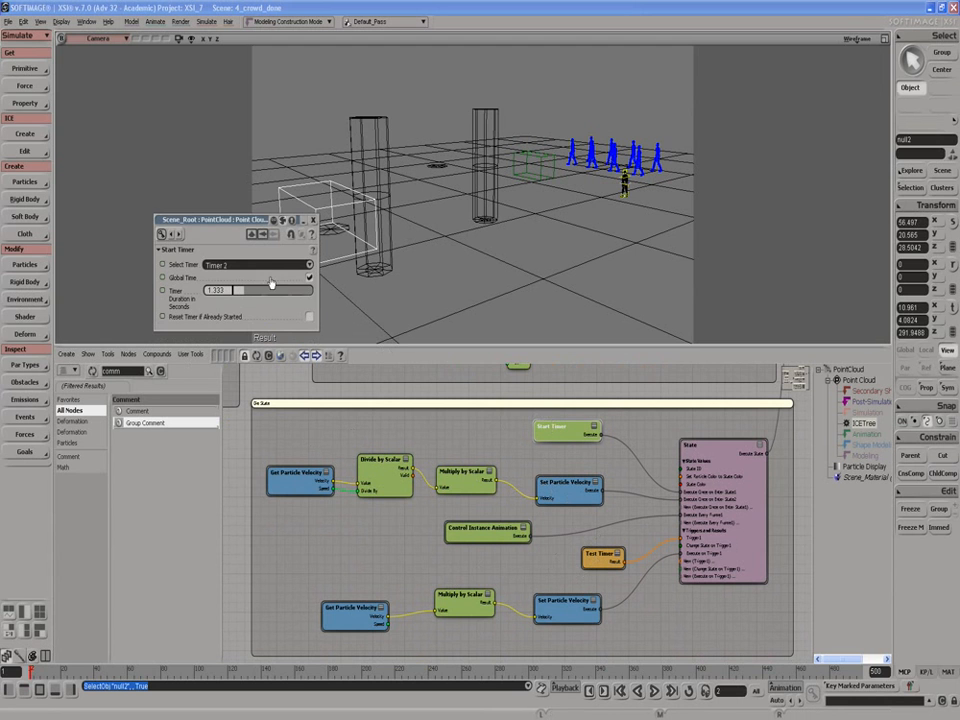
click(313, 220)
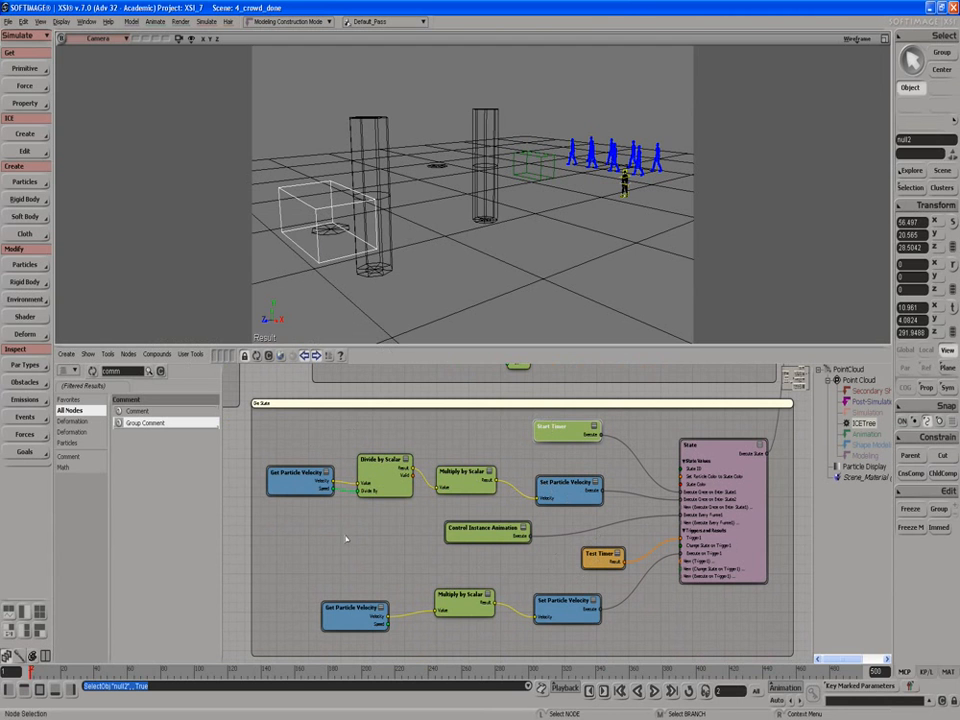
Step: Select the Die State's lower velocity chain, executed on the trigger, and check its Multiply by Scalar factor
drag(375, 582, 572, 641)
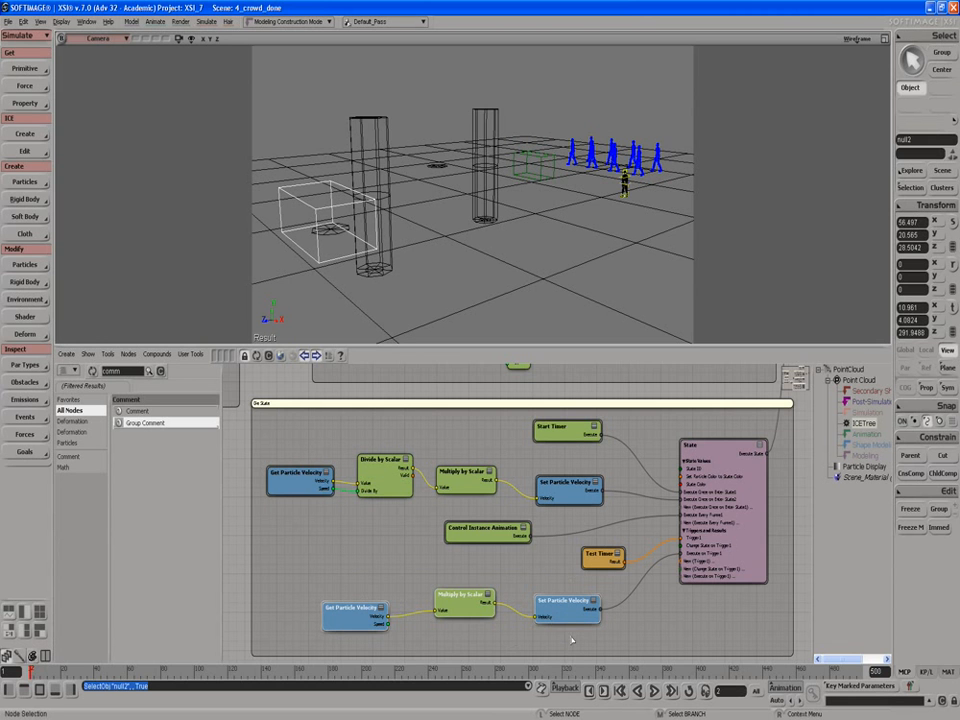
double_click(459, 605)
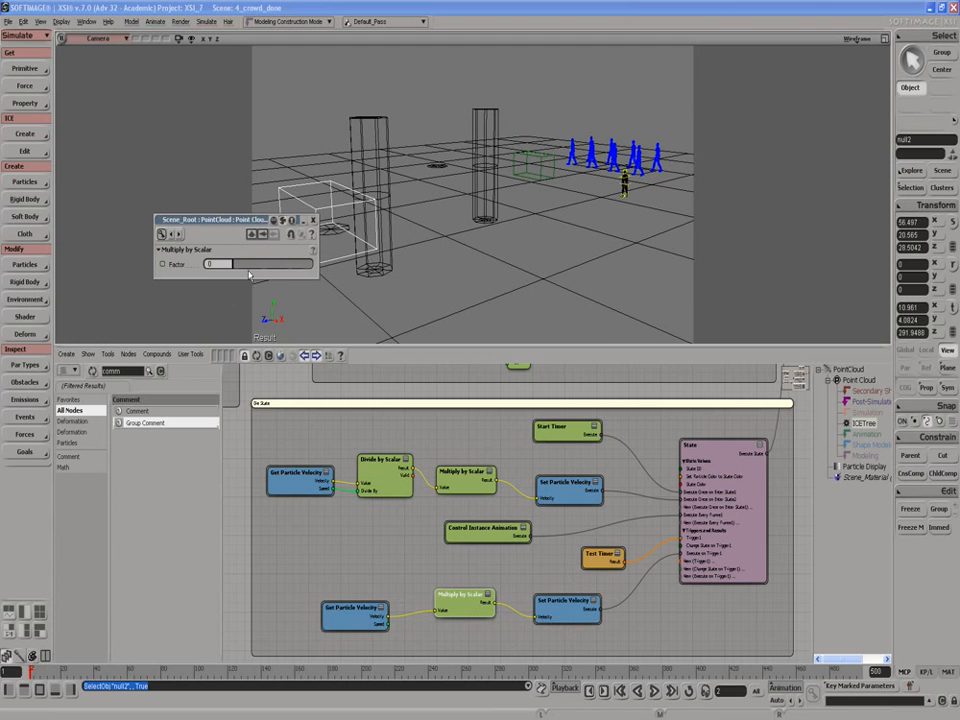
click(313, 220)
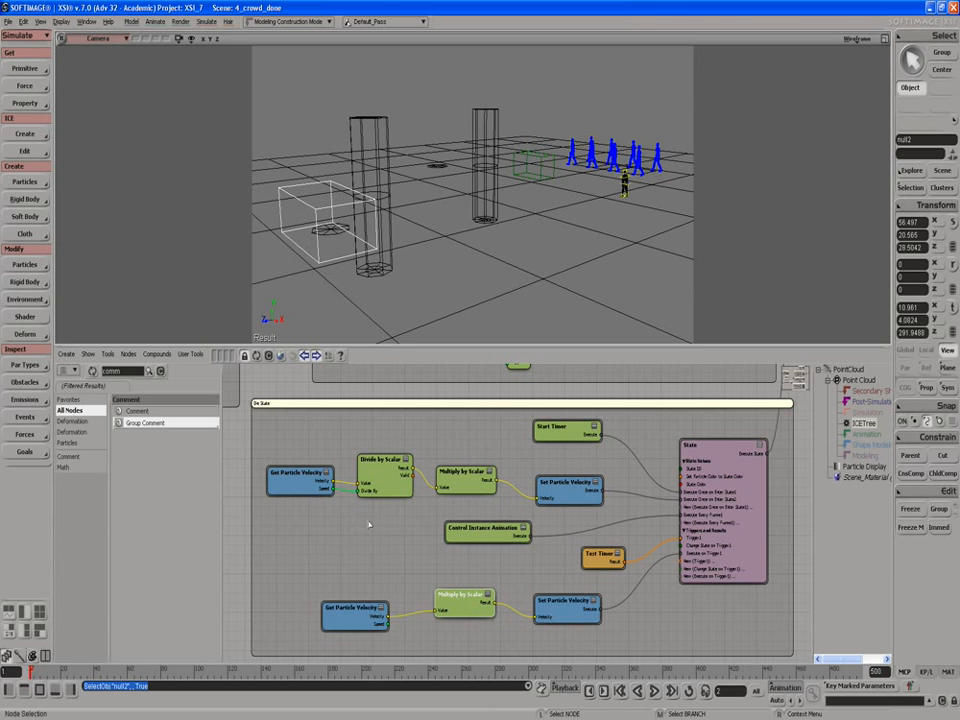
Step: Survey all groups of the ICE tree and follow the Walk State's output to the State Machine node
mouse_move(362, 536)
mouse_down()
mouse_move(364, 489)
mouse_move(374, 540)
mouse_up()
scroll(374, 540, down, 5)
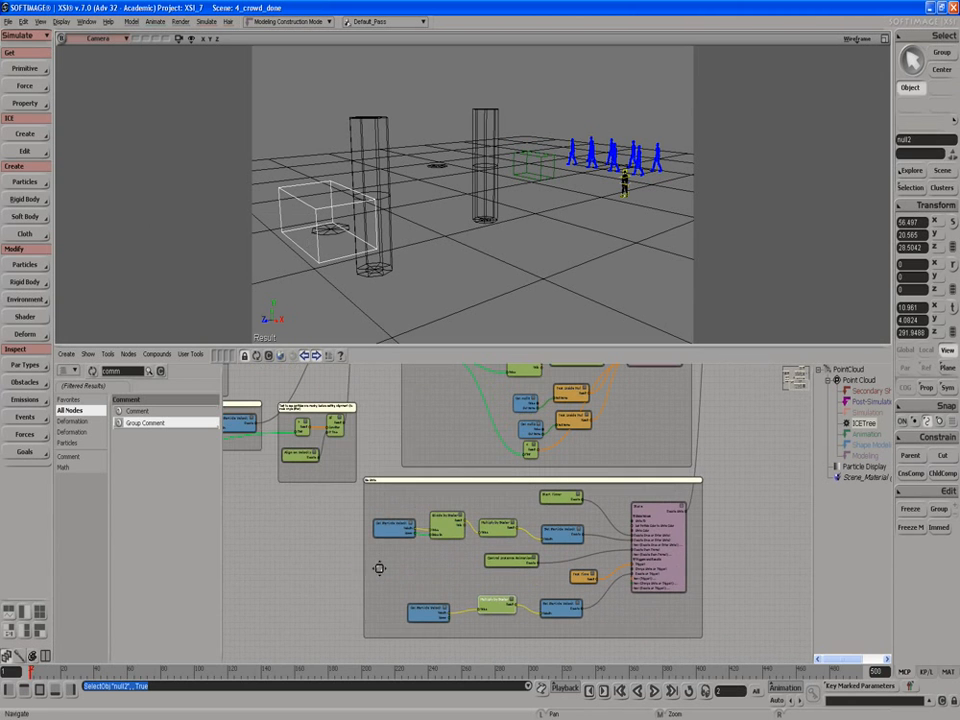
drag(360, 551, 427, 614)
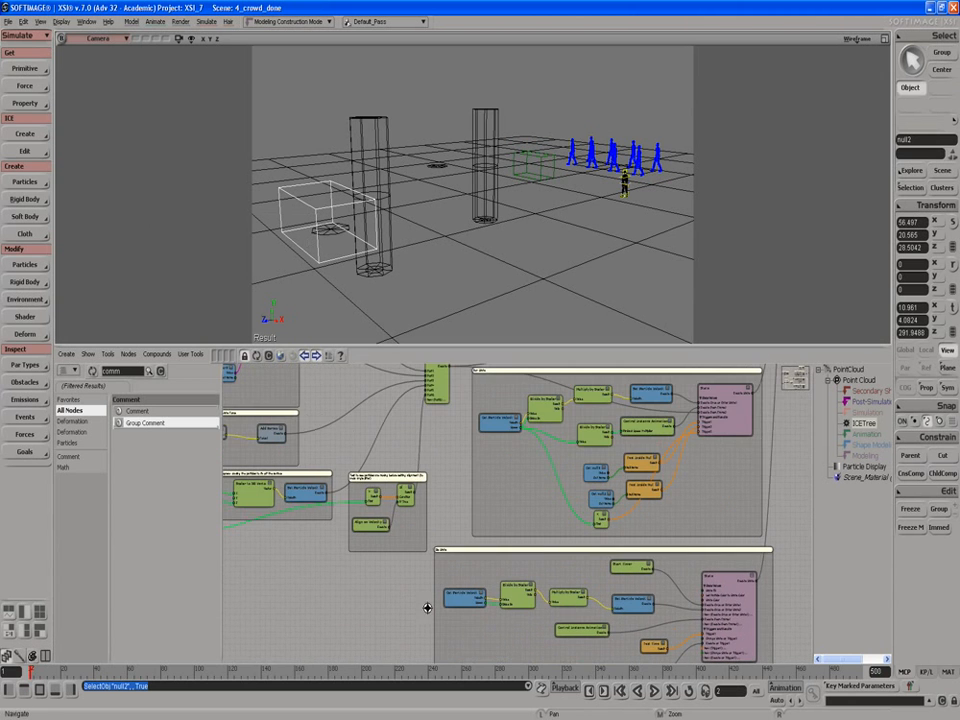
scroll(339, 497, down, 6)
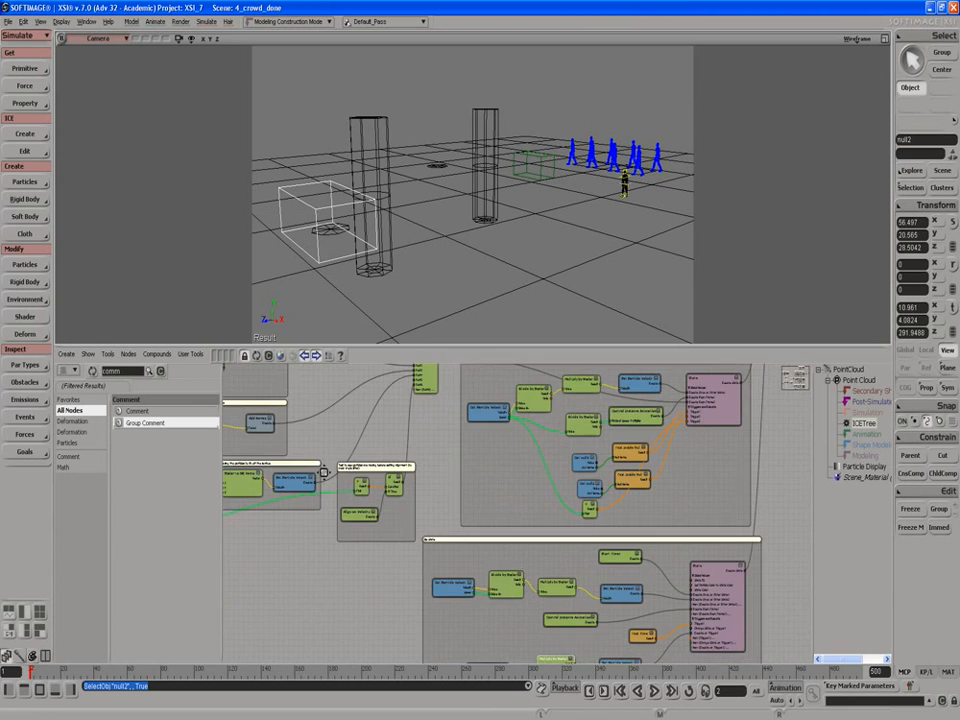
scroll(384, 518, up, 3)
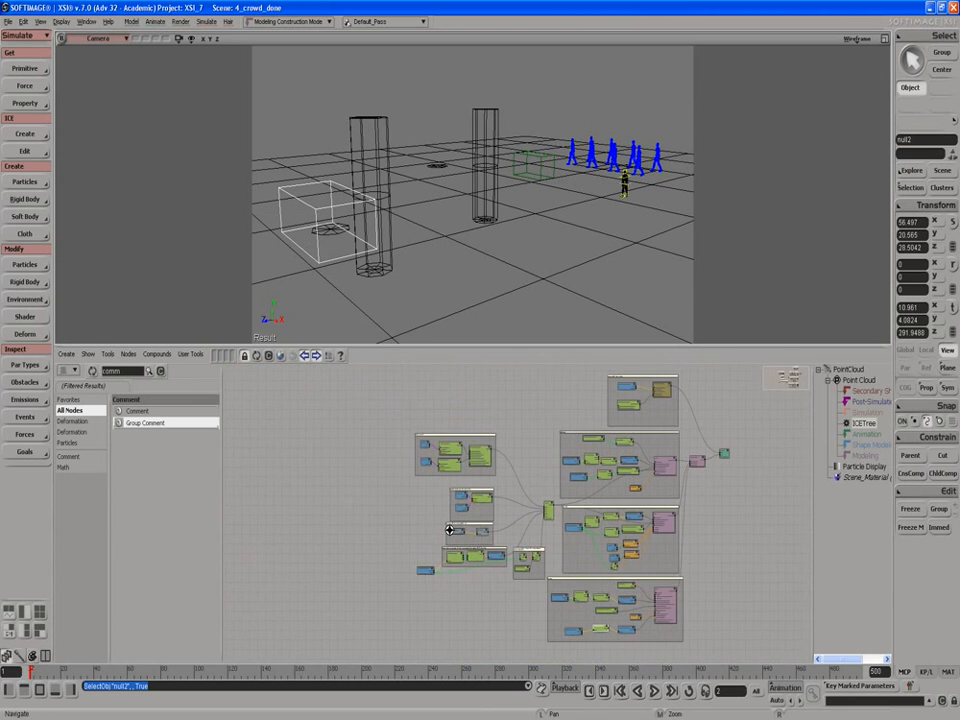
scroll(356, 471, up, 4)
drag(315, 455, 240, 535)
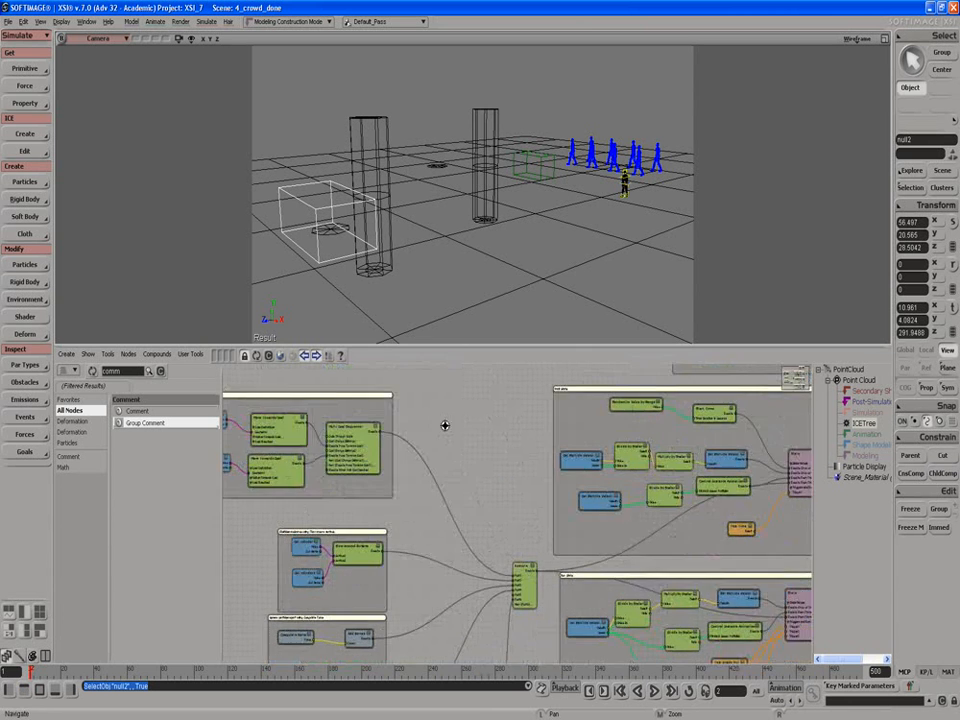
drag(482, 423, 240, 457)
scroll(553, 501, up, 3)
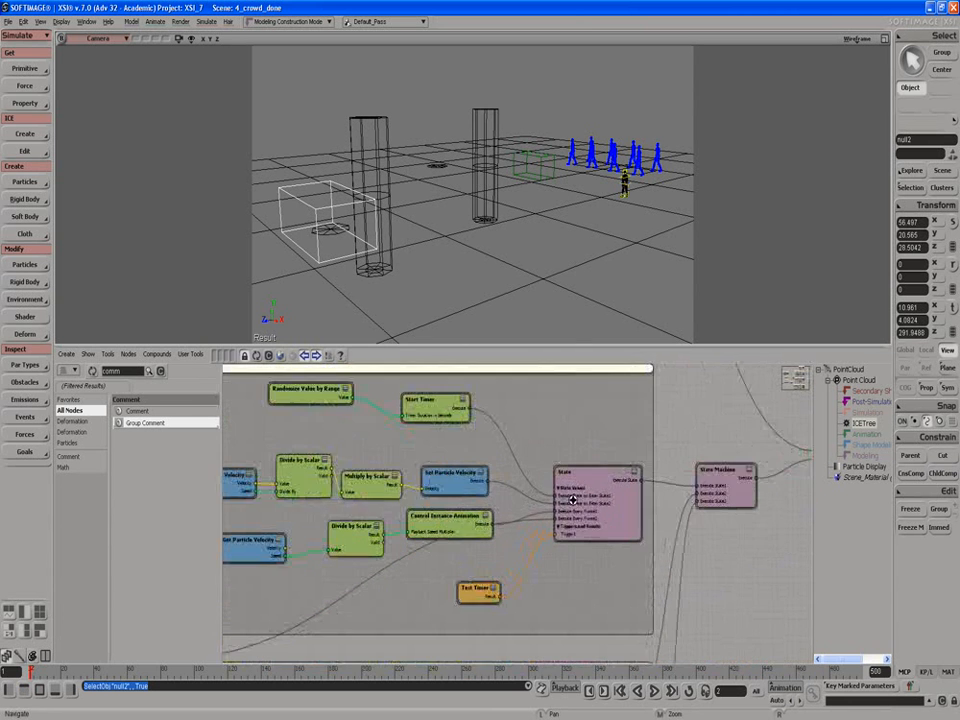
drag(572, 497, 664, 443)
drag(524, 490, 655, 495)
Step: Examine the "Goals to set path" group, locating the disc and disc1 goals in the scene and checking the first Move Towards Goal node's settings
middle_drag(531, 486, 431, 467)
drag(422, 471, 522, 585)
drag(424, 538, 496, 521)
scroll(352, 415, up, 1)
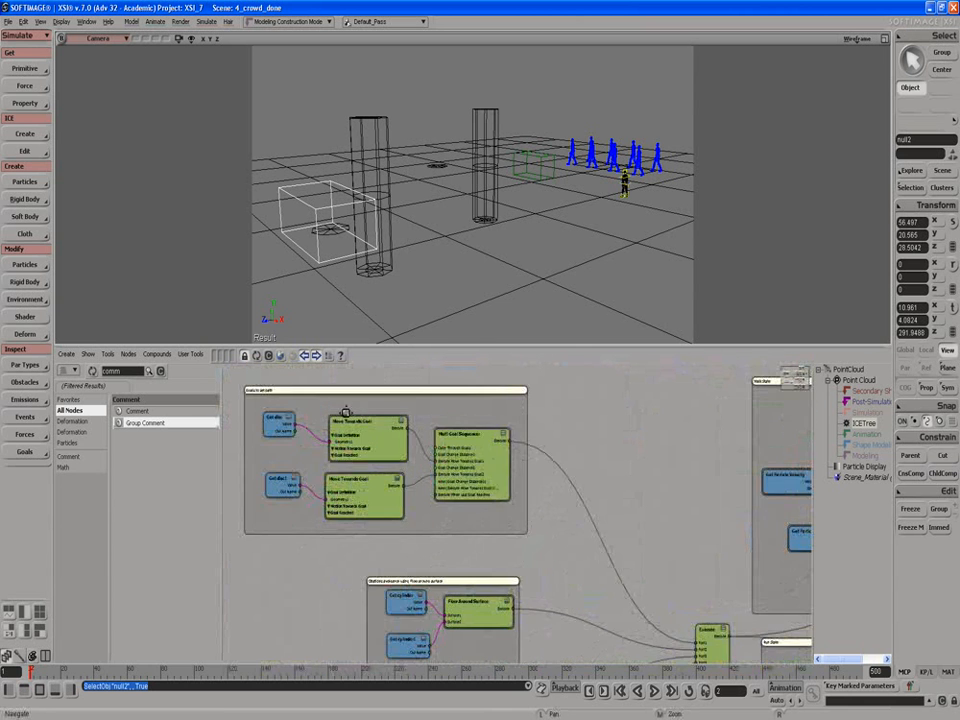
drag(345, 414, 375, 451)
scroll(369, 456, up, 2)
scroll(376, 448, up, 1)
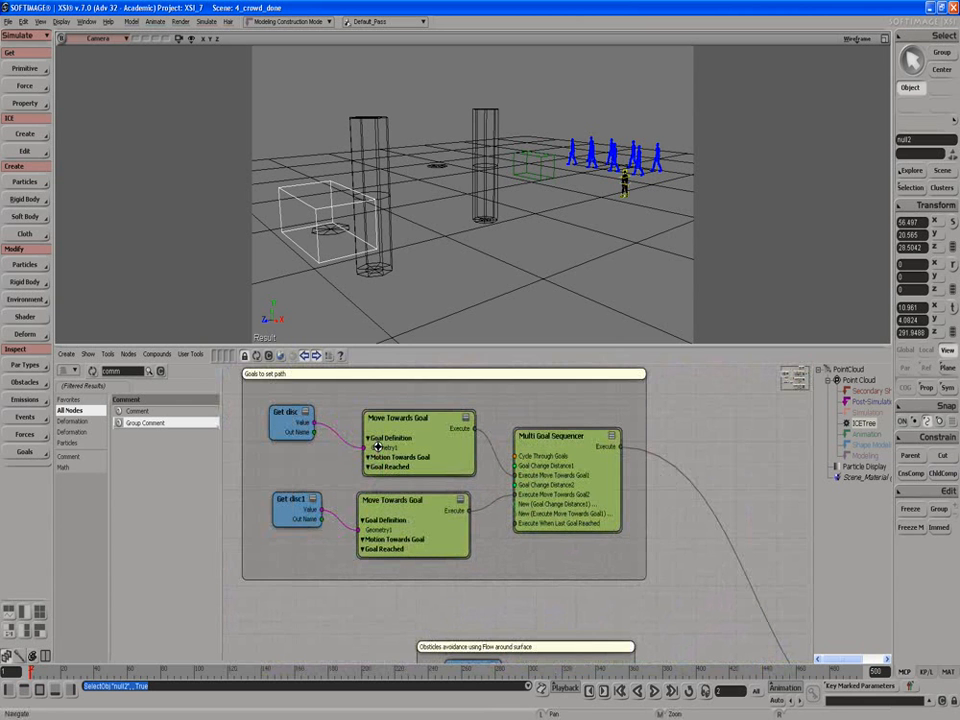
click(439, 168)
click(330, 233)
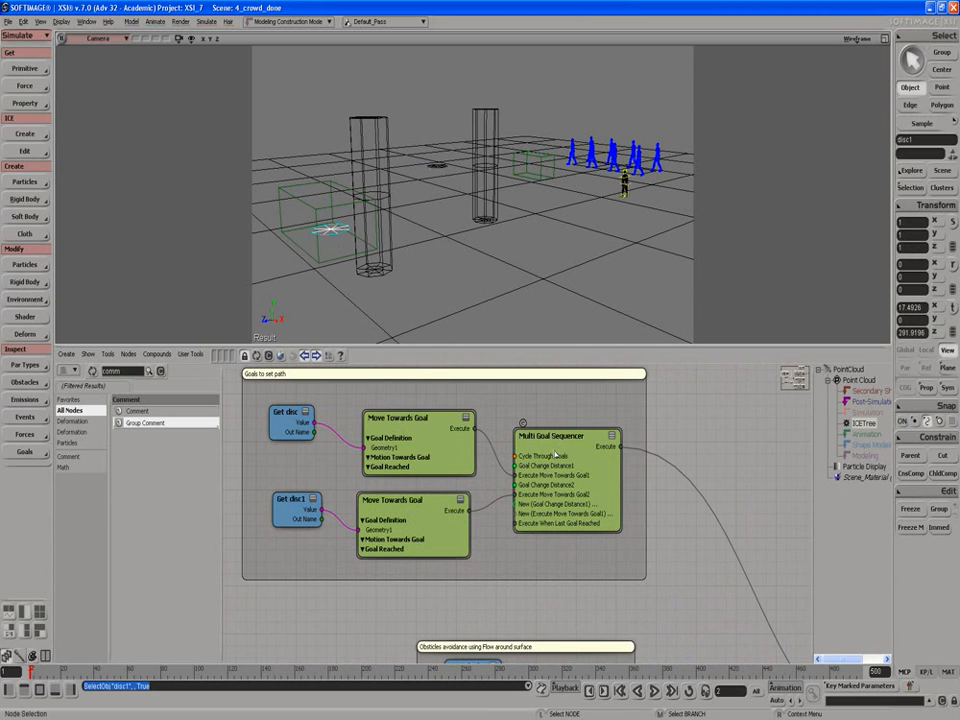
double_click(400, 418)
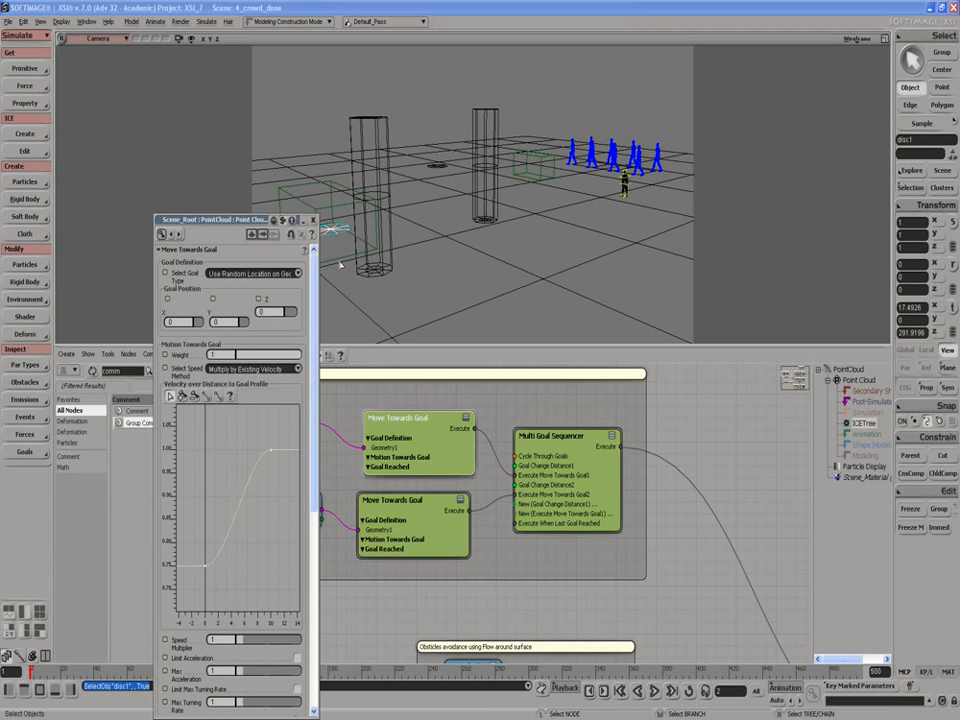
click(313, 220)
Step: Examine the "Obsticles avoidance using Flow around surface" group, including how both cylinders feed the Flow Around Surface node
drag(486, 543, 475, 440)
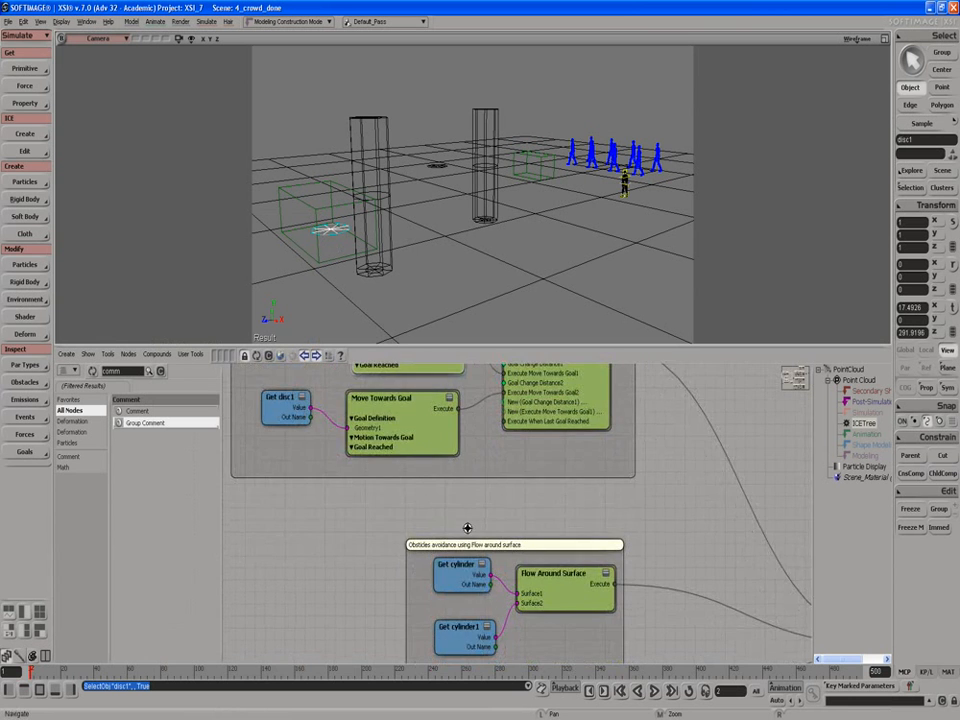
scroll(467, 527, down, 1)
drag(454, 540, 440, 456)
scroll(431, 497, up, 1)
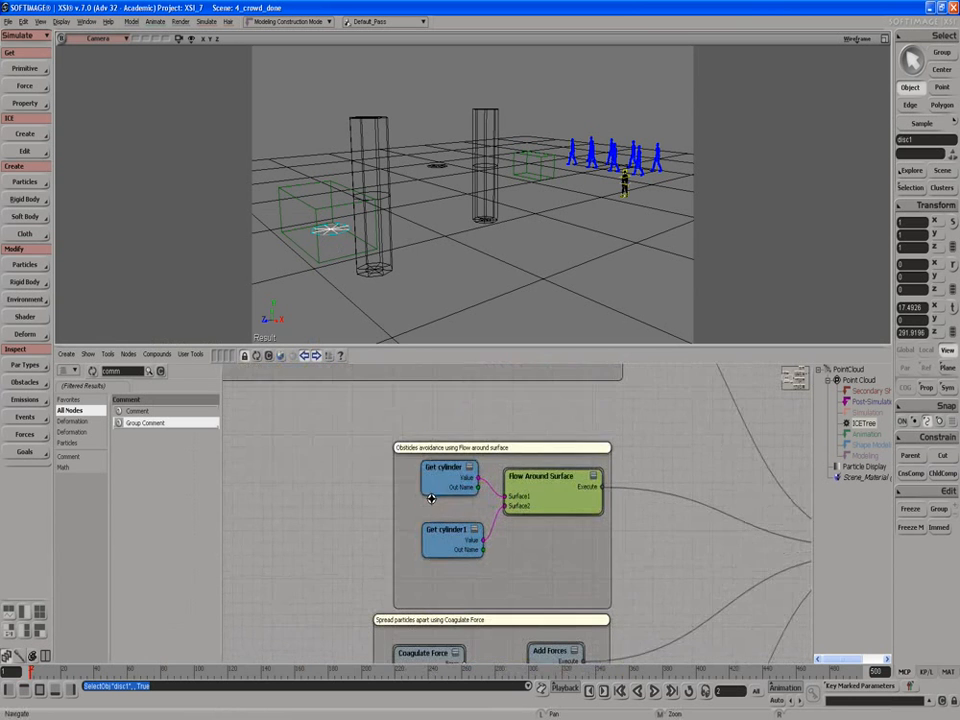
drag(439, 503, 419, 487)
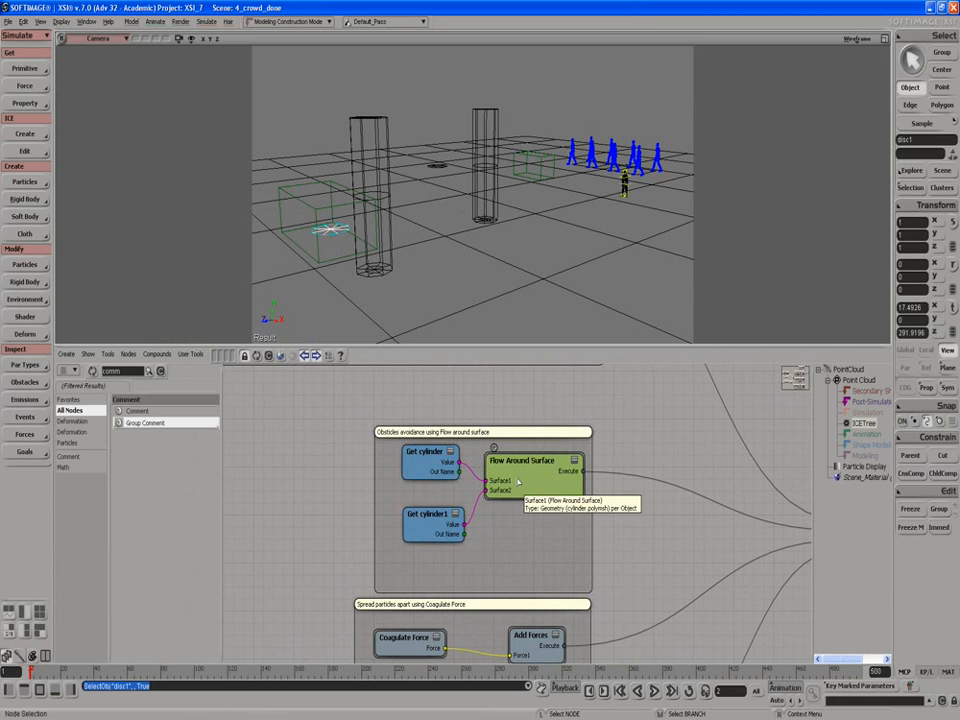
Step: Examine the "Spread particles apart using Coagulate Force" group and check the Coagulate Force node's Cutoff Distance
drag(515, 480, 505, 443)
drag(461, 516, 481, 519)
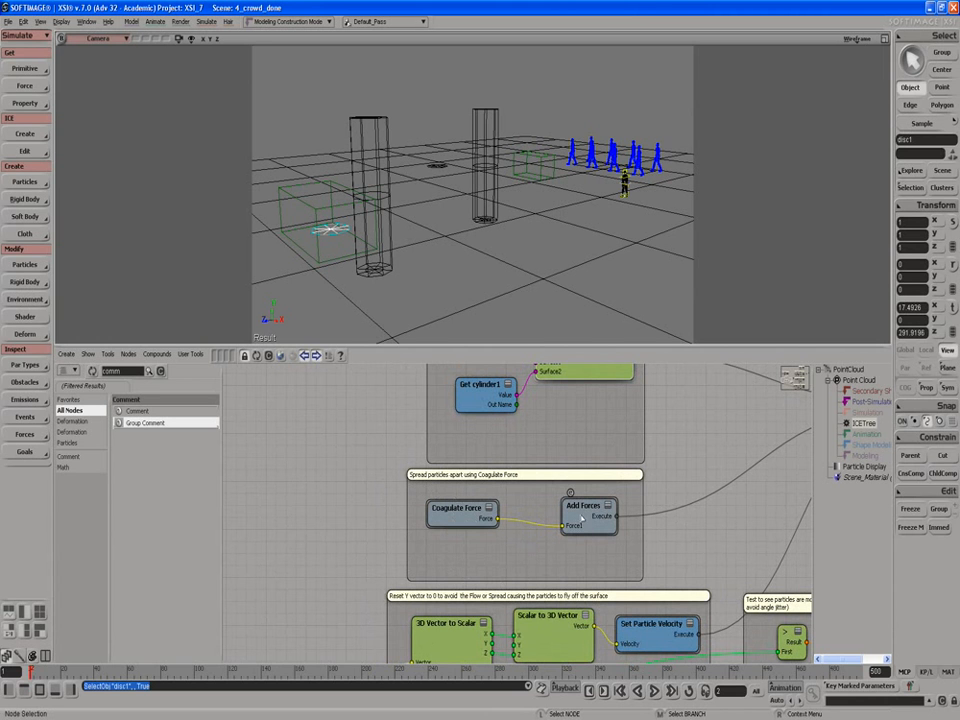
double_click(463, 512)
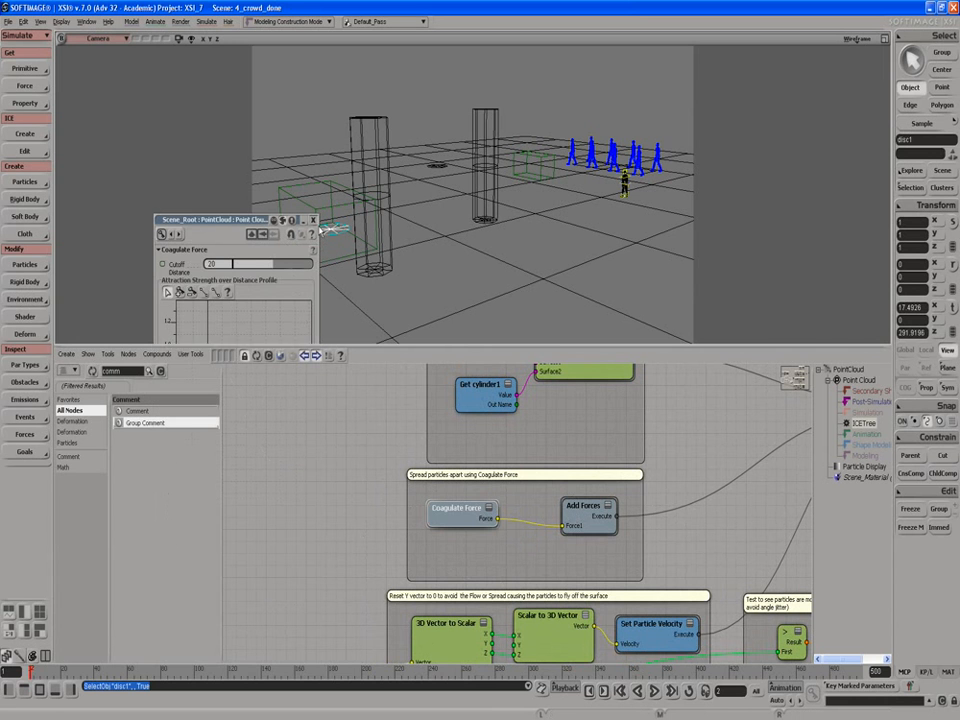
click(313, 220)
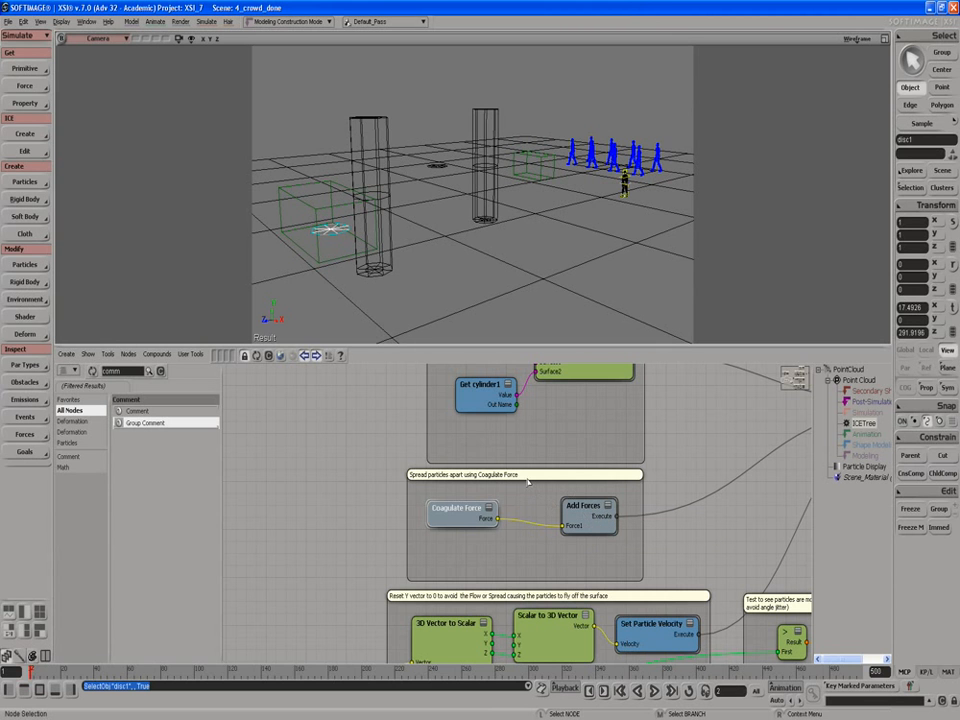
Step: Nudge the Coagulate Force group comment slightly and move the Coagulate Force node down so its output lines up with Add Forces
drag(528, 482, 530, 482)
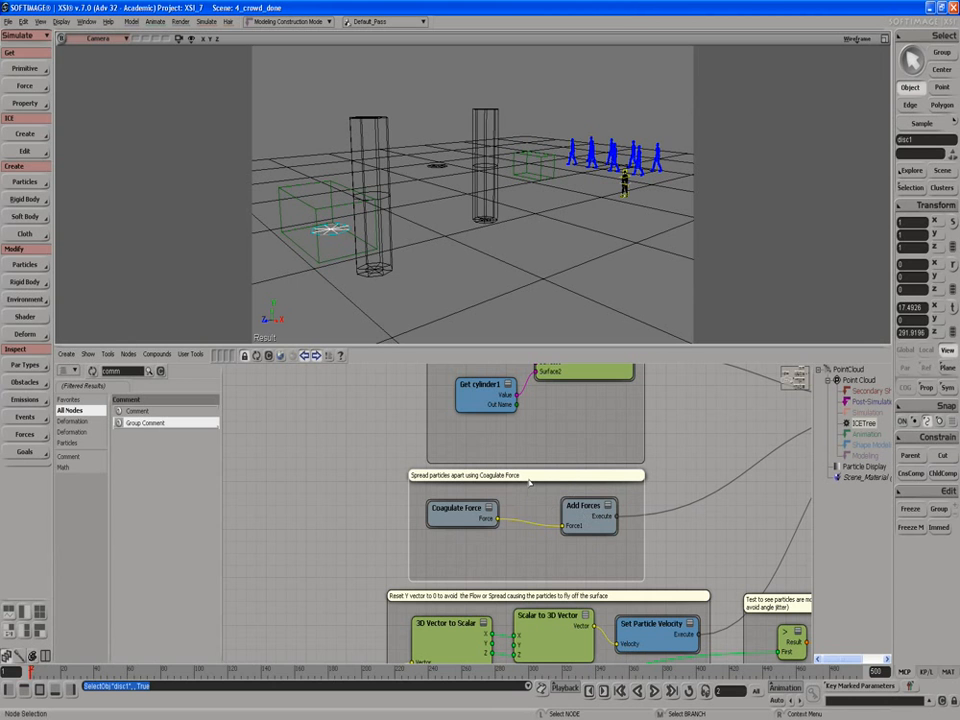
click(452, 512)
drag(451, 513, 455, 520)
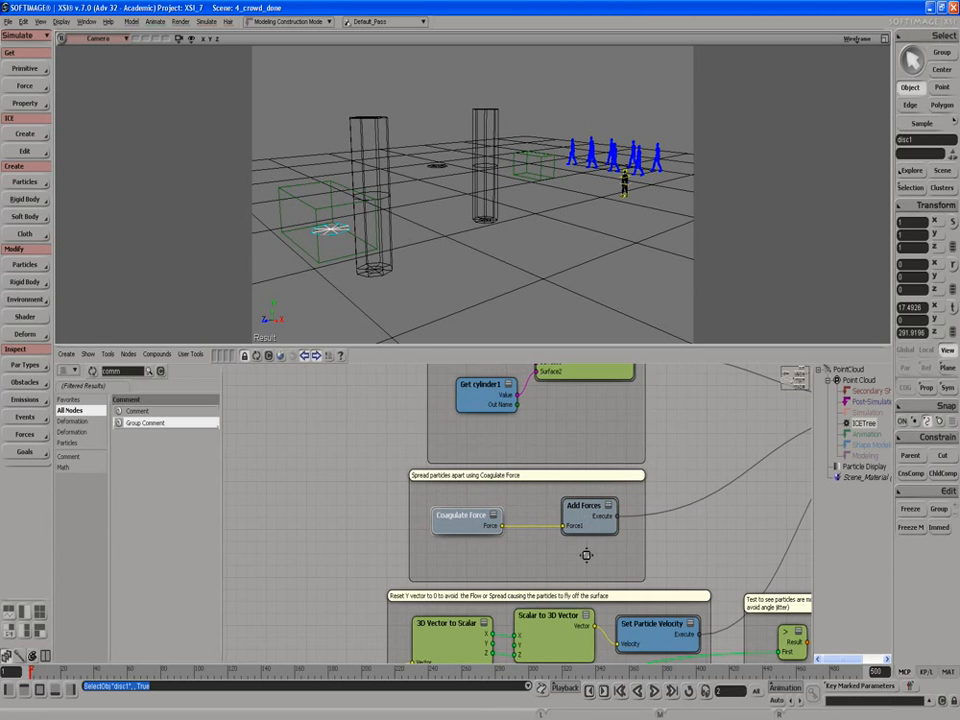
Step: Examine the "Reset Y vector to 0" group, following Get Particle Velocity through 3D Vector to Scalar and Scalar to 3D Vector
drag(583, 552, 514, 454)
drag(495, 546, 425, 550)
scroll(502, 571, down, 2)
drag(504, 567, 577, 574)
scroll(534, 526, up, 2)
drag(504, 555, 539, 530)
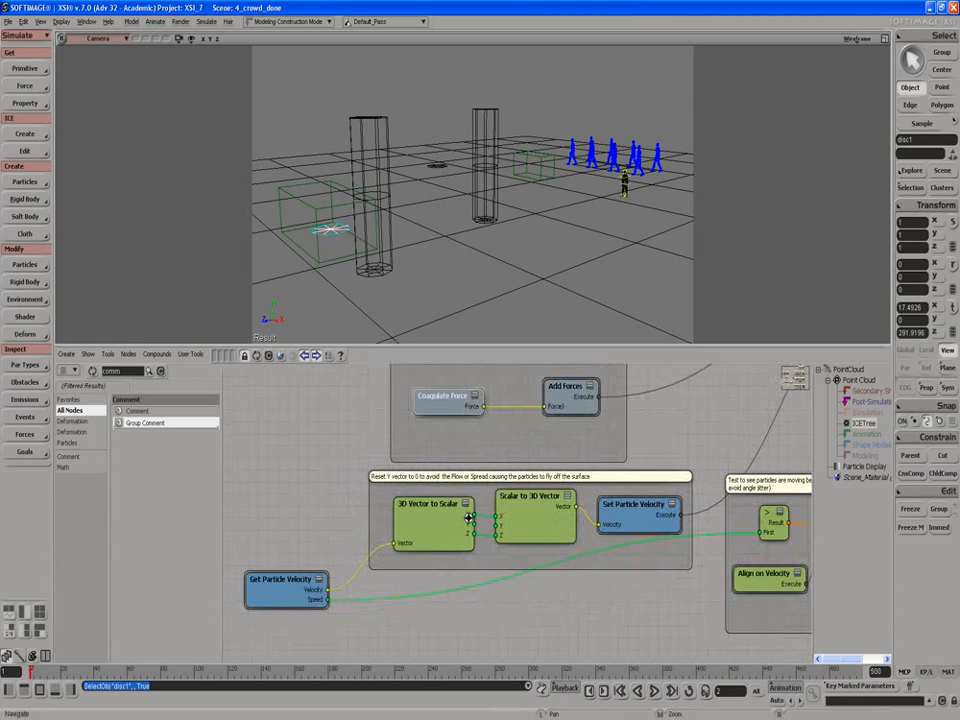
drag(377, 549, 421, 526)
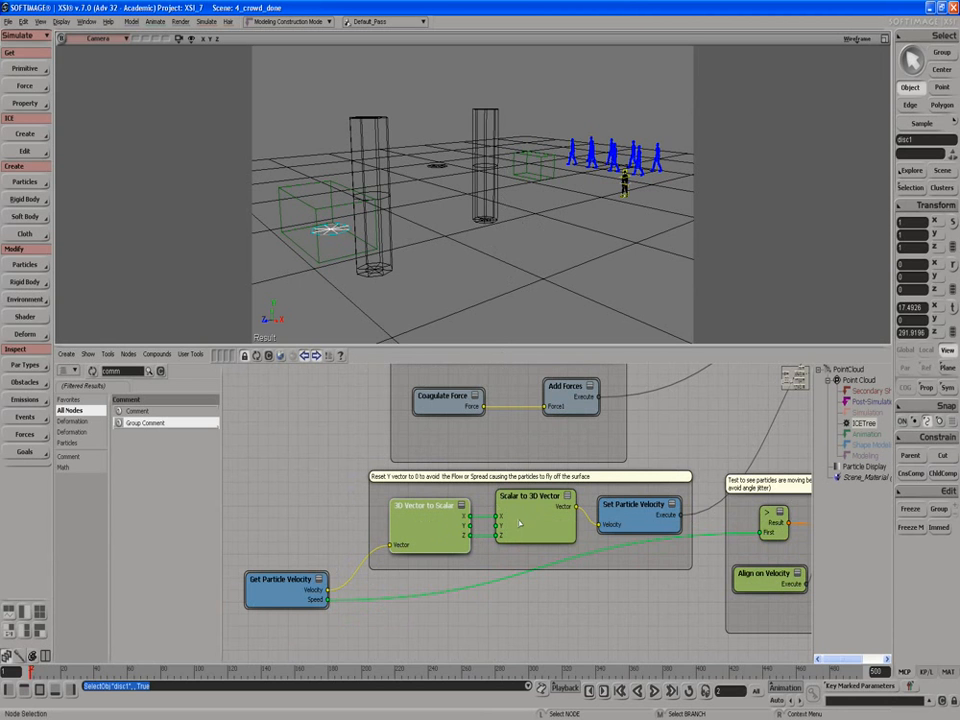
Step: Examine the group testing whether particles are moving before alignment, with its greater-than comparison, If and Align on Velocity nodes
key(s)
drag(550, 504, 386, 482)
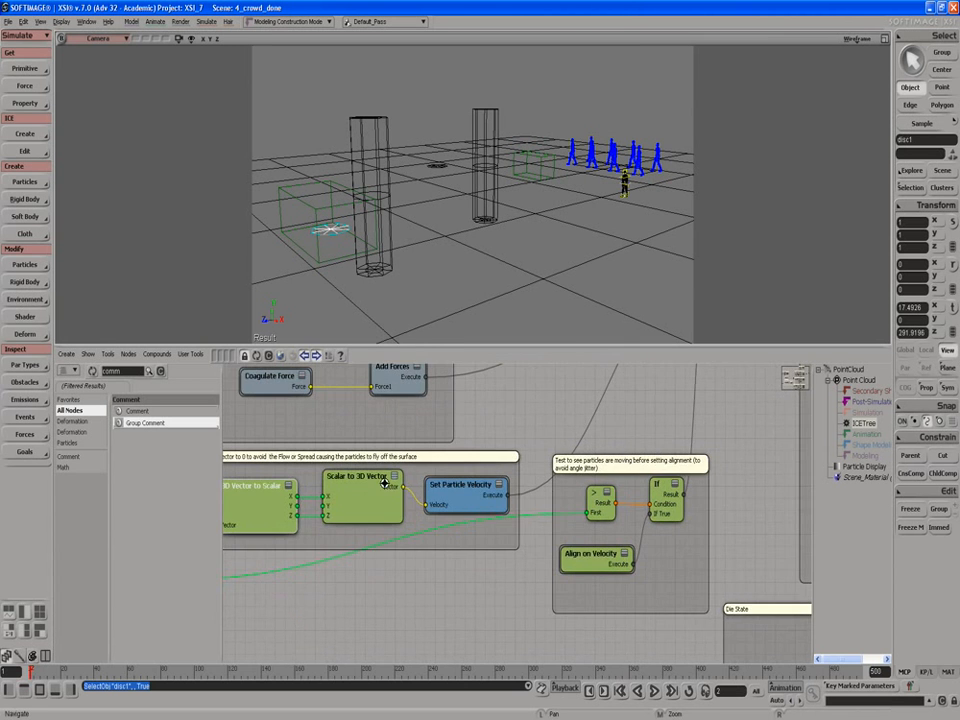
middle_drag(525, 394, 530, 404)
drag(526, 422, 456, 459)
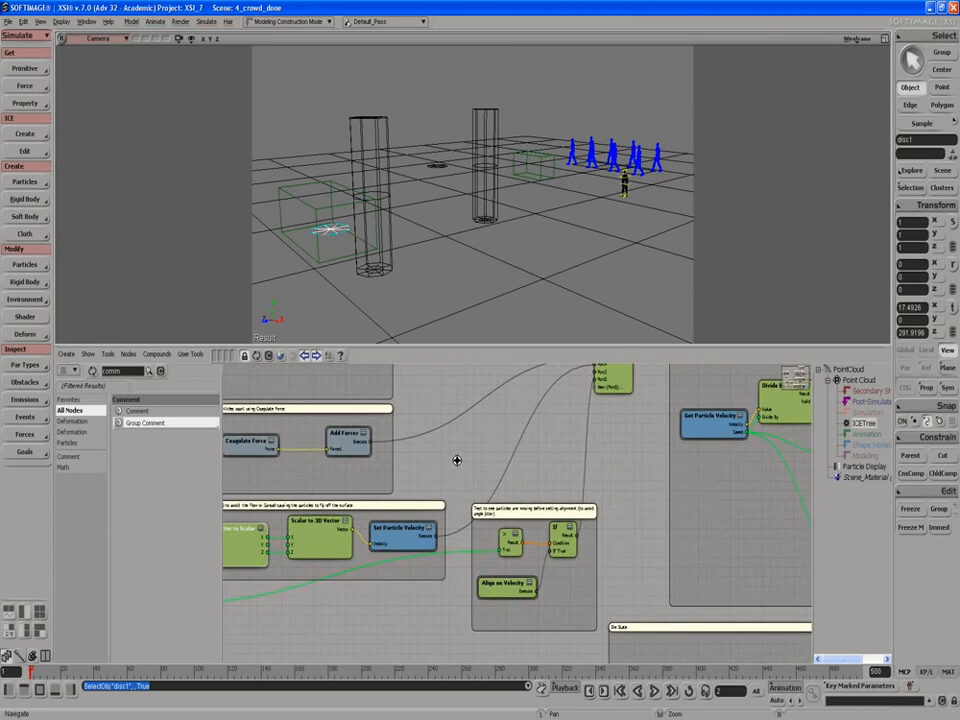
middle_drag(456, 459, 489, 452)
drag(489, 454, 407, 444)
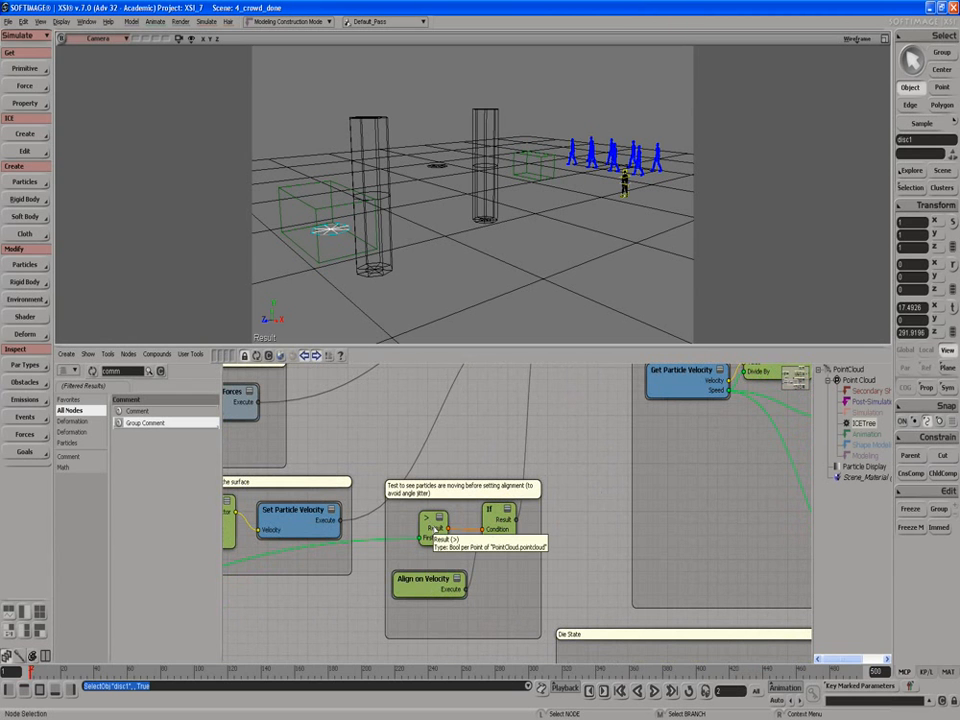
drag(431, 529, 502, 499)
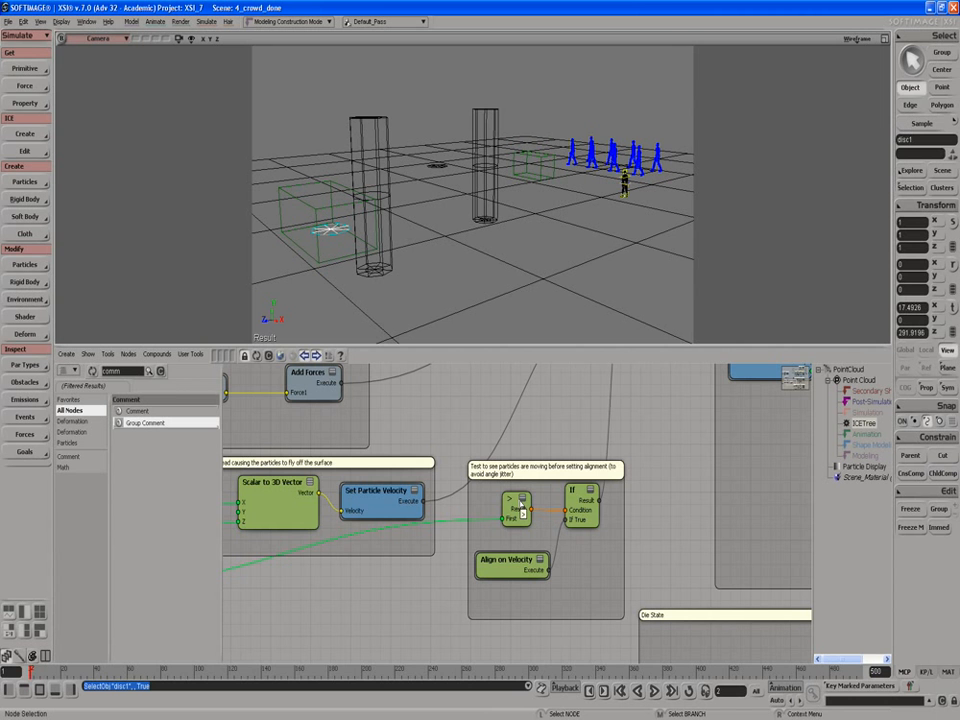
Step: Follow the movement groups' outputs into the Execute node, survey the whole ICE tree and inspect the emission group above the Walk State
key(s)
drag(531, 454, 460, 490)
scroll(469, 463, down, 1)
scroll(474, 458, down, 5)
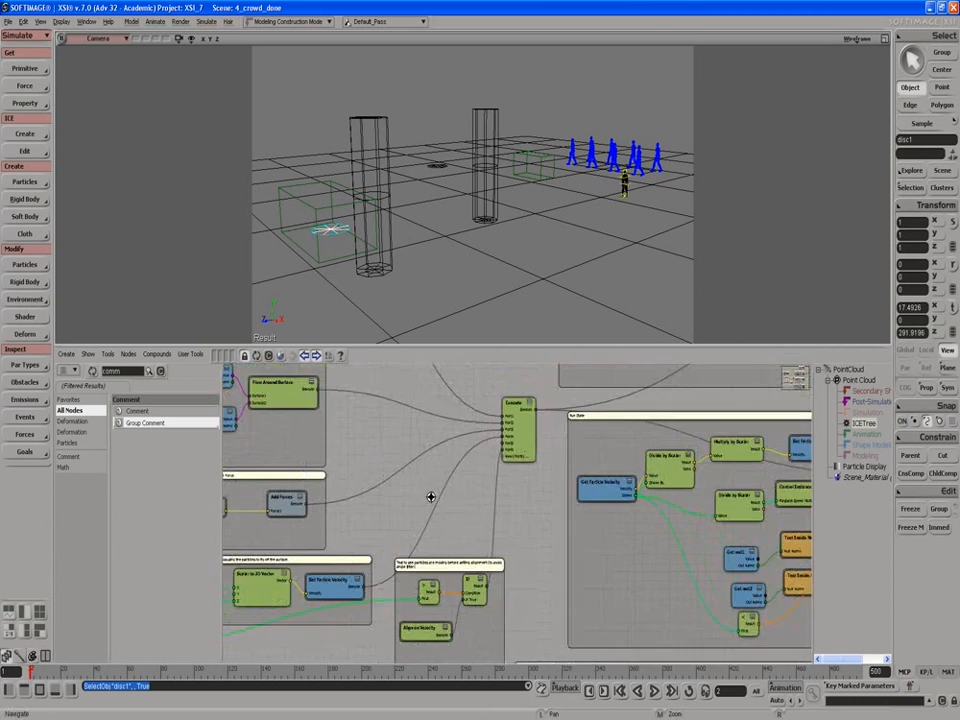
scroll(441, 499, down, 3)
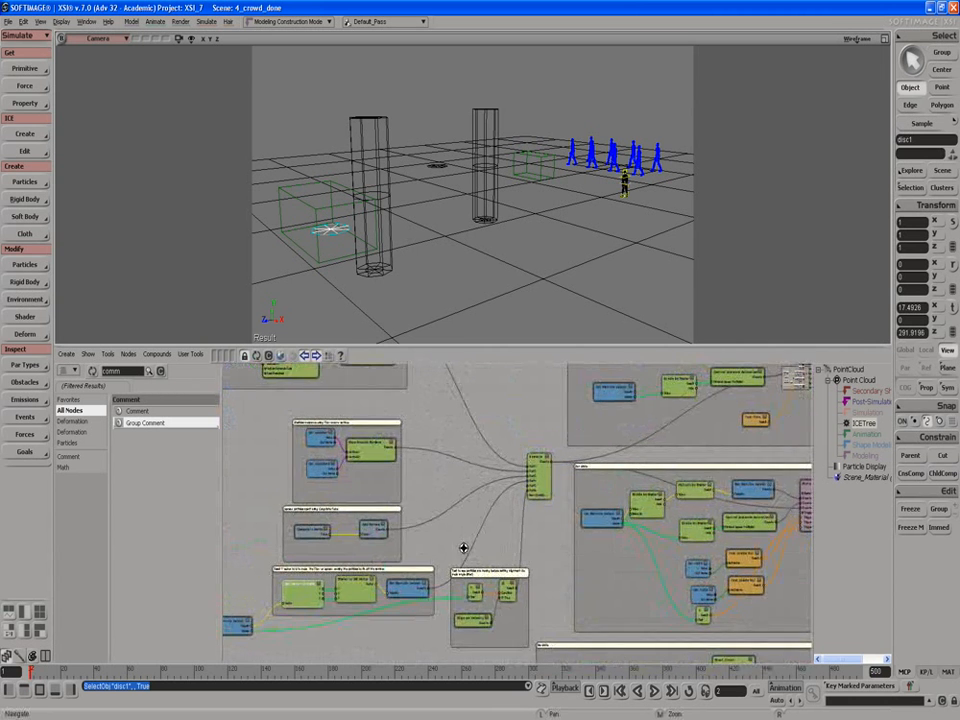
mouse_move(453, 540)
mouse_down()
mouse_move(450, 561)
mouse_move(456, 549)
mouse_up()
scroll(453, 543, down, 3)
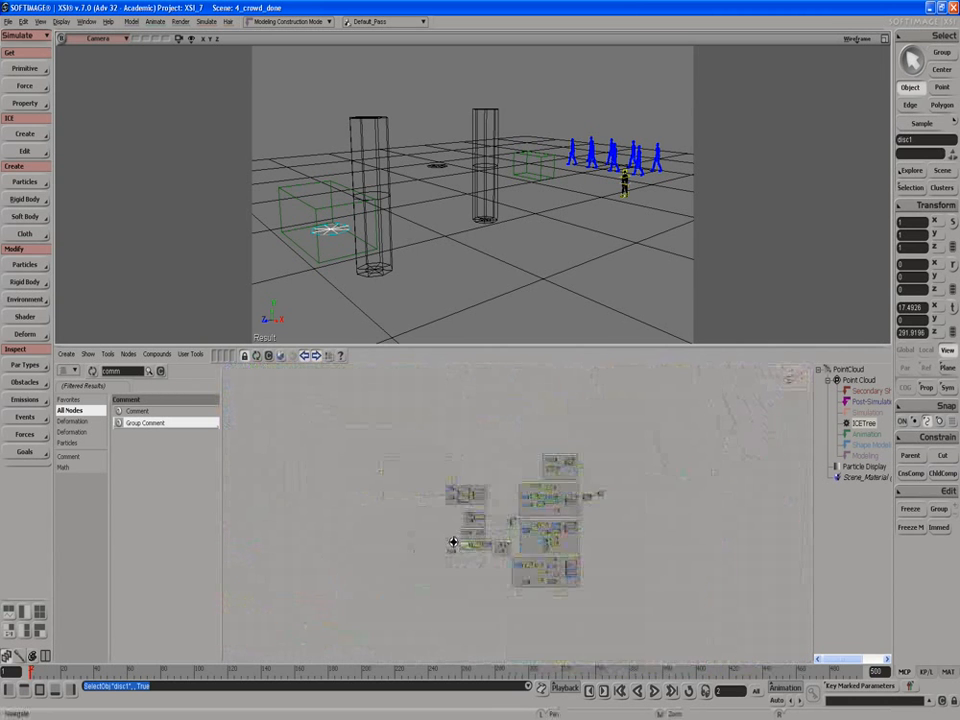
scroll(479, 516, up, 3)
scroll(448, 564, up, 6)
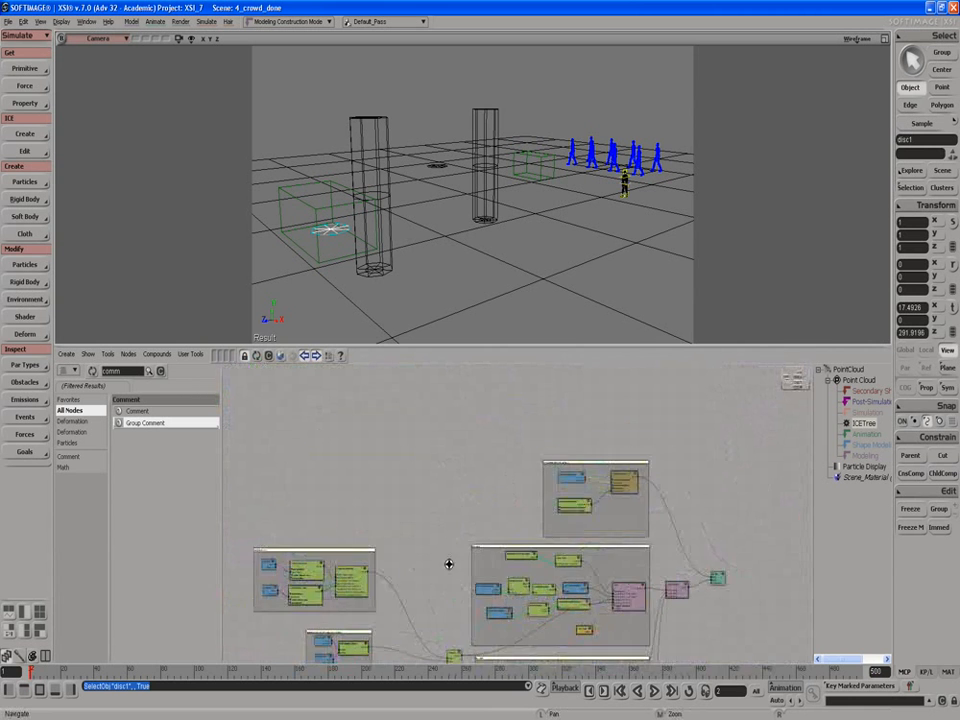
drag(436, 497, 463, 567)
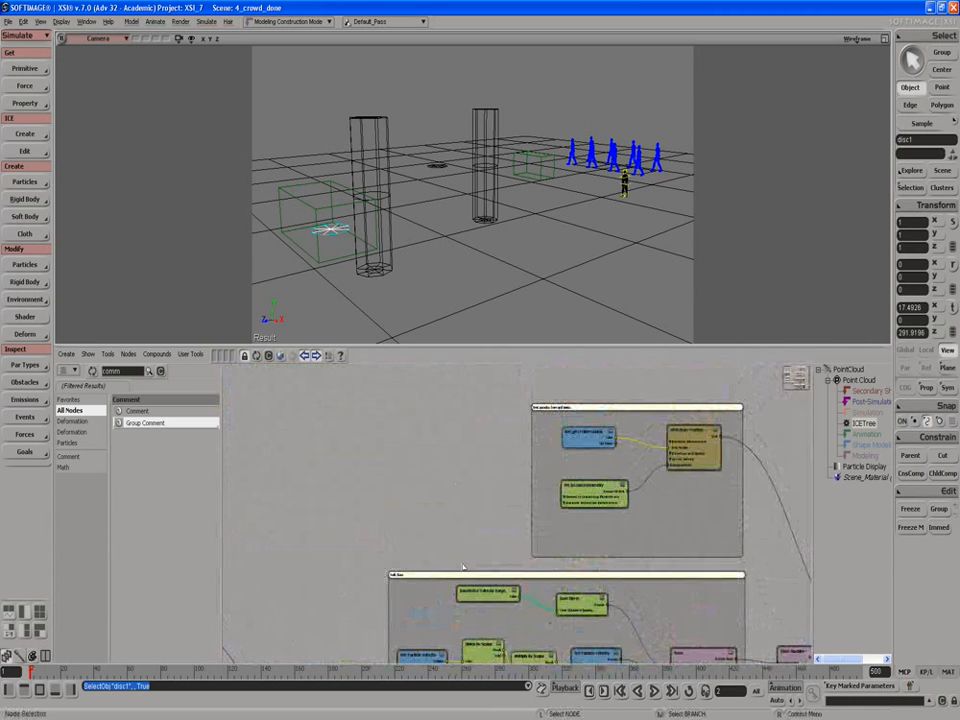